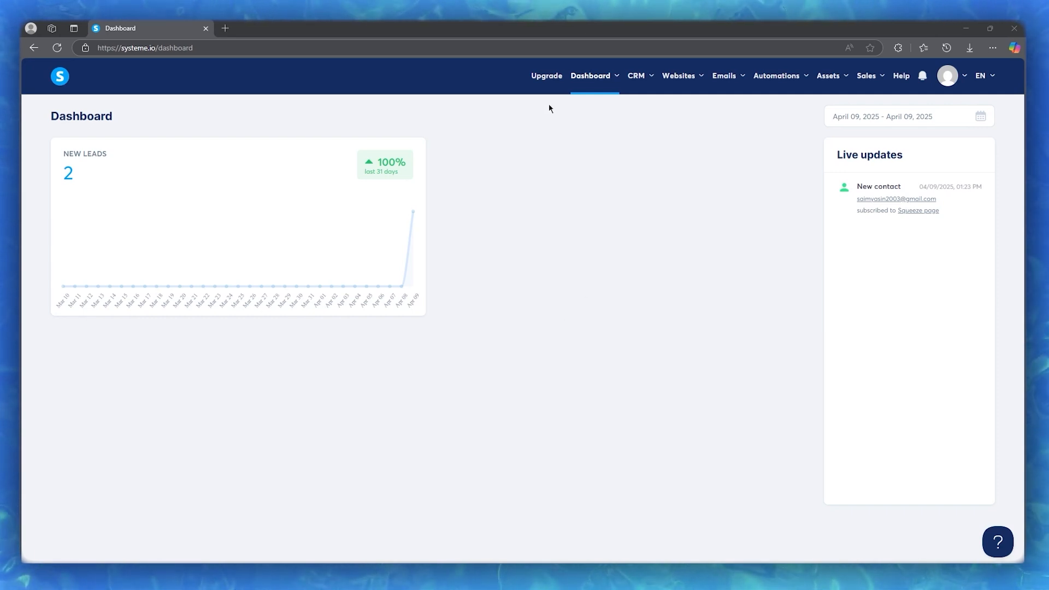
Compare the Freemium plan's limits with the paid plans on My plan, then return to the Dashboard
{"action": "left_click", "coordinate": [547, 76]}
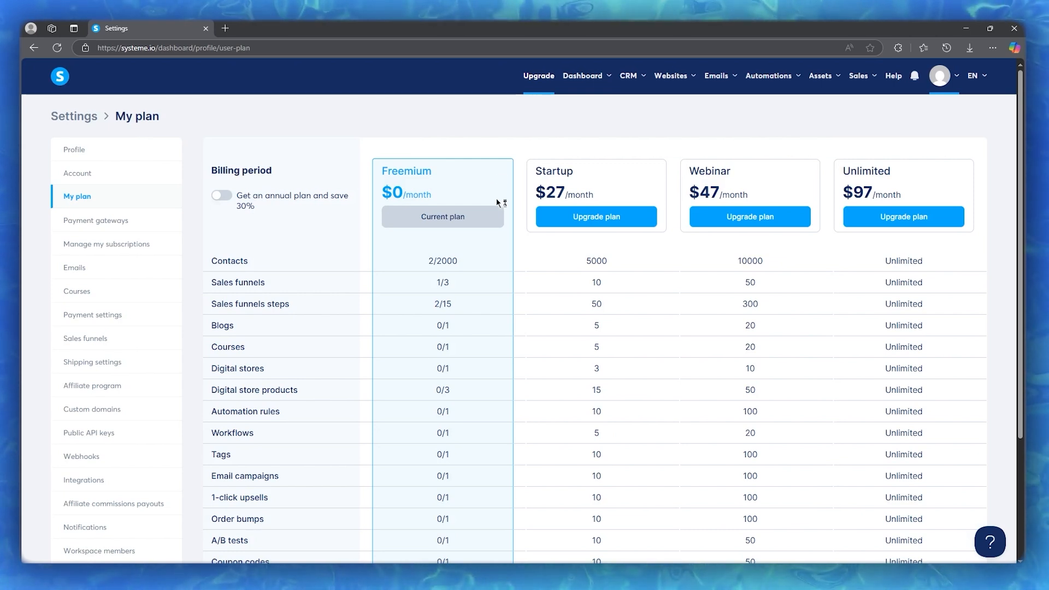
{"action": "left_click_drag", "start_coordinate": [439, 171], "coordinate": [382, 171]}
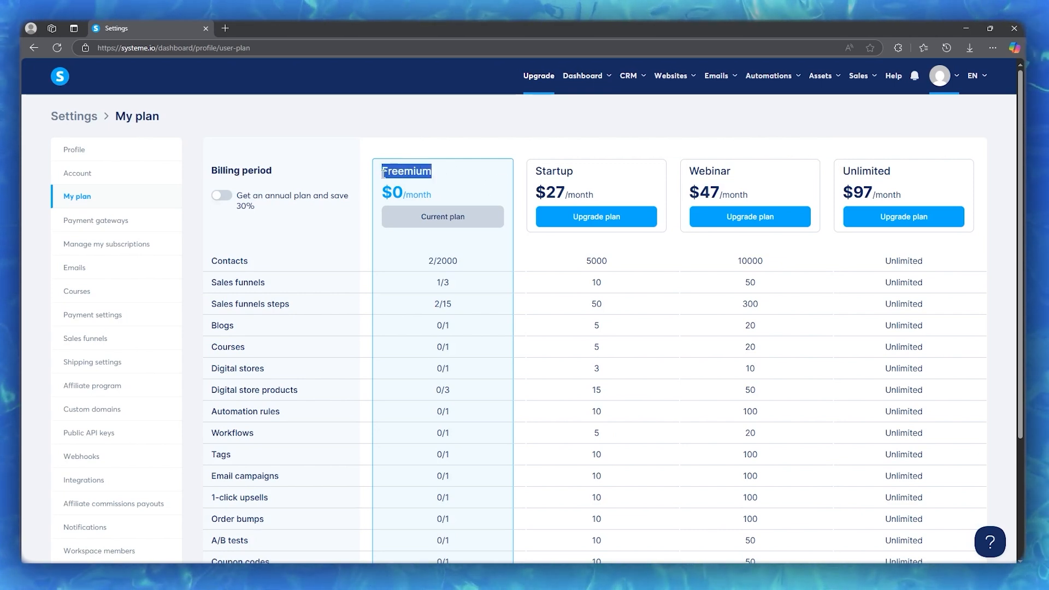
{"action": "left_click", "coordinate": [502, 138]}
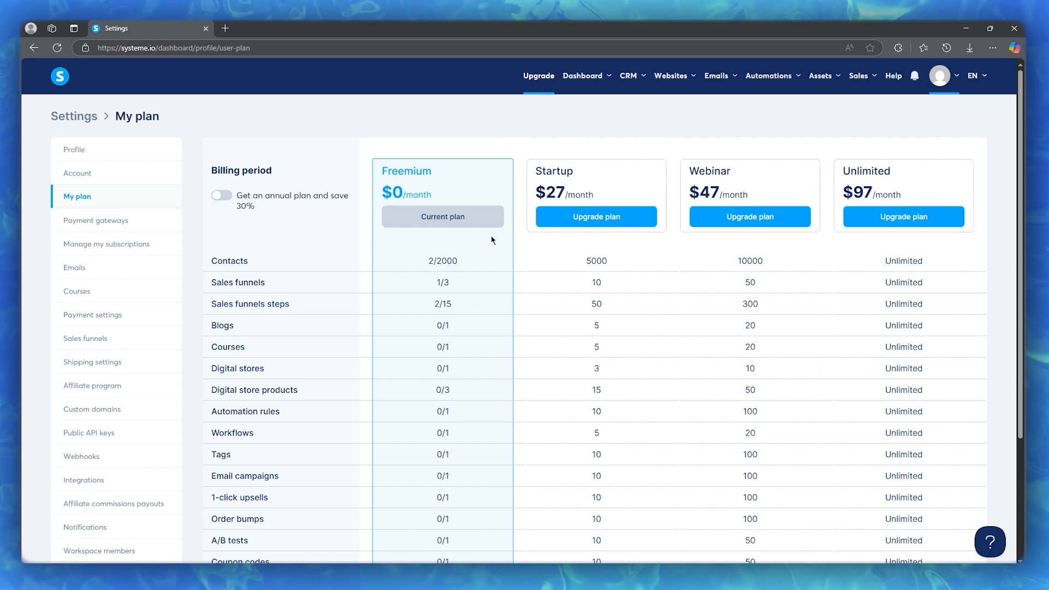
{"action": "scroll", "coordinate": [491, 233], "scroll_direction": "down", "scroll_amount": 2}
{"action": "scroll", "coordinate": [489, 227], "scroll_direction": "down", "scroll_amount": 1}
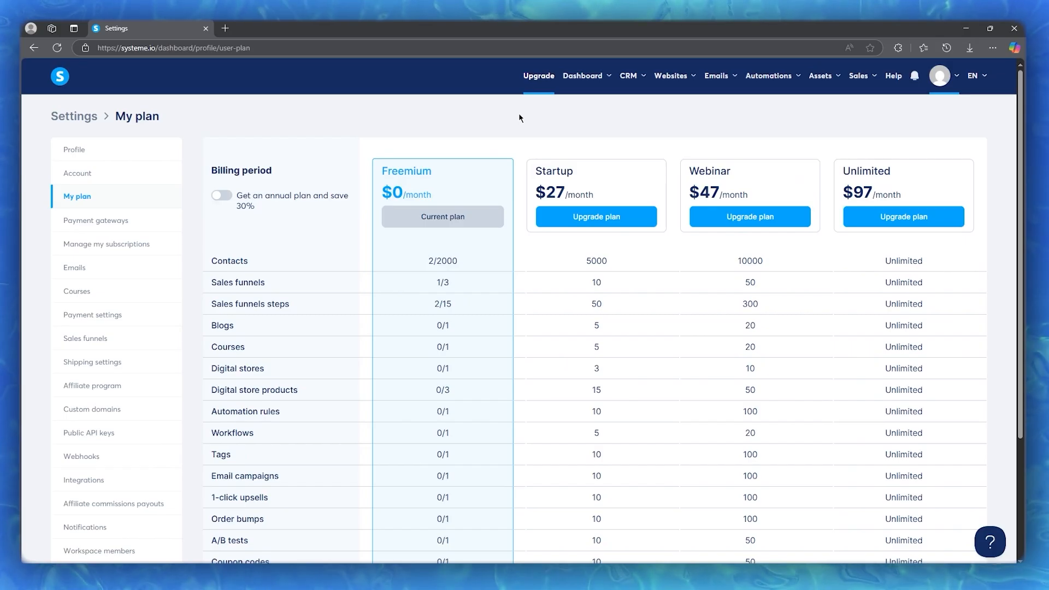
{"action": "mouse_move", "coordinate": [727, 89]}
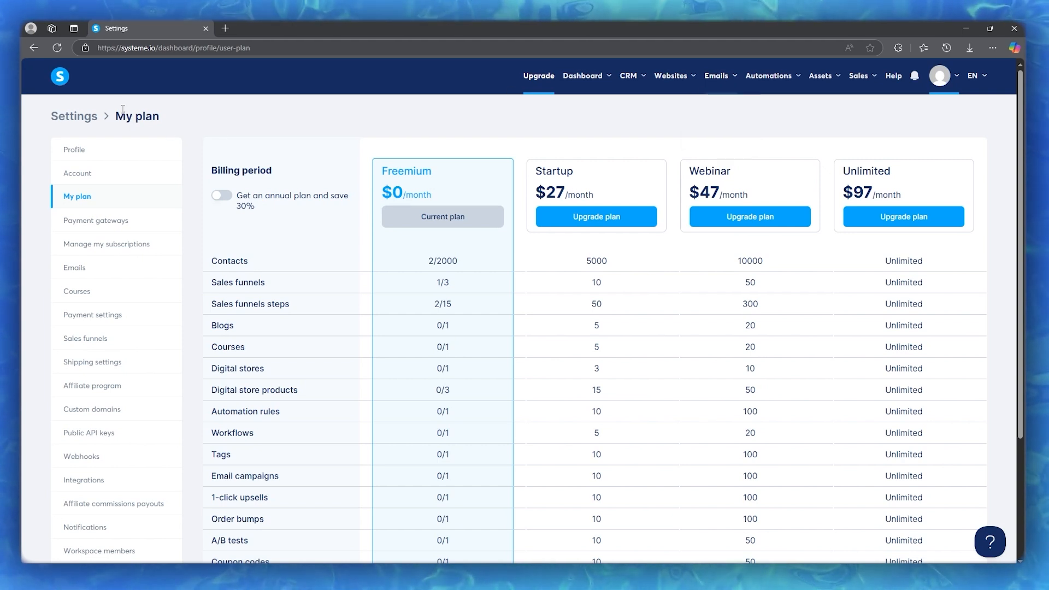
{"action": "left_click", "coordinate": [55, 79]}
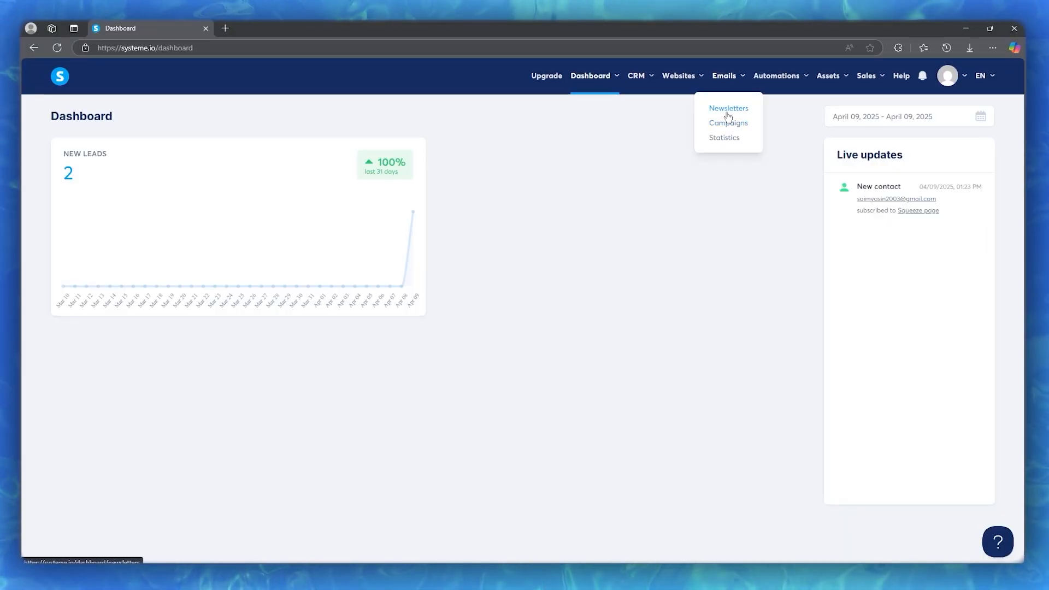
Start a new newsletter from the empty Newsletters list with subject 'Marketing foor bran'
{"action": "left_click", "coordinate": [727, 114]}
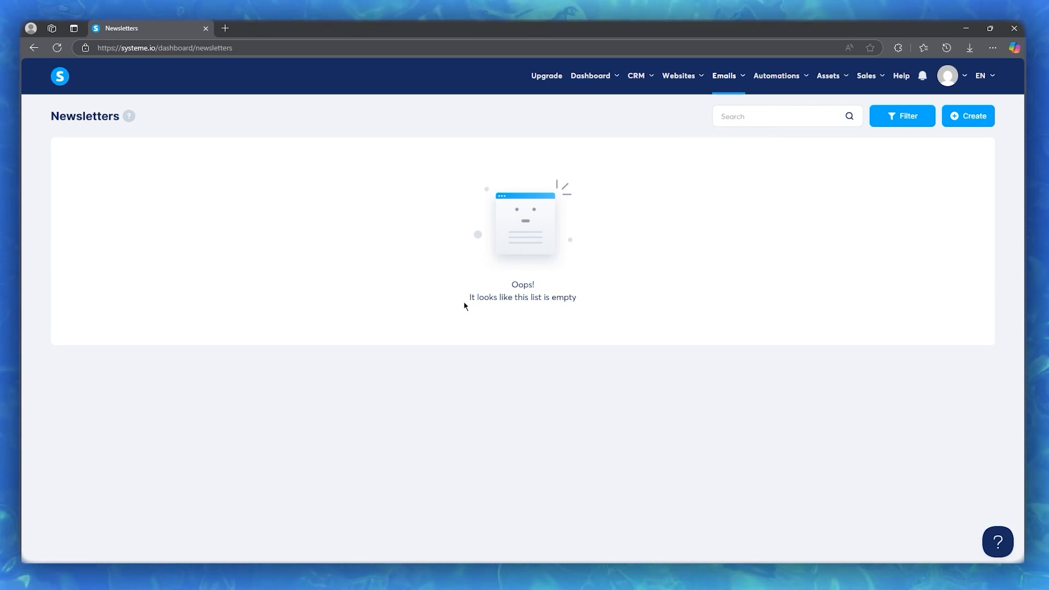
{"action": "left_click_drag", "start_coordinate": [463, 301], "coordinate": [646, 304]}
{"action": "left_click", "coordinate": [696, 361]}
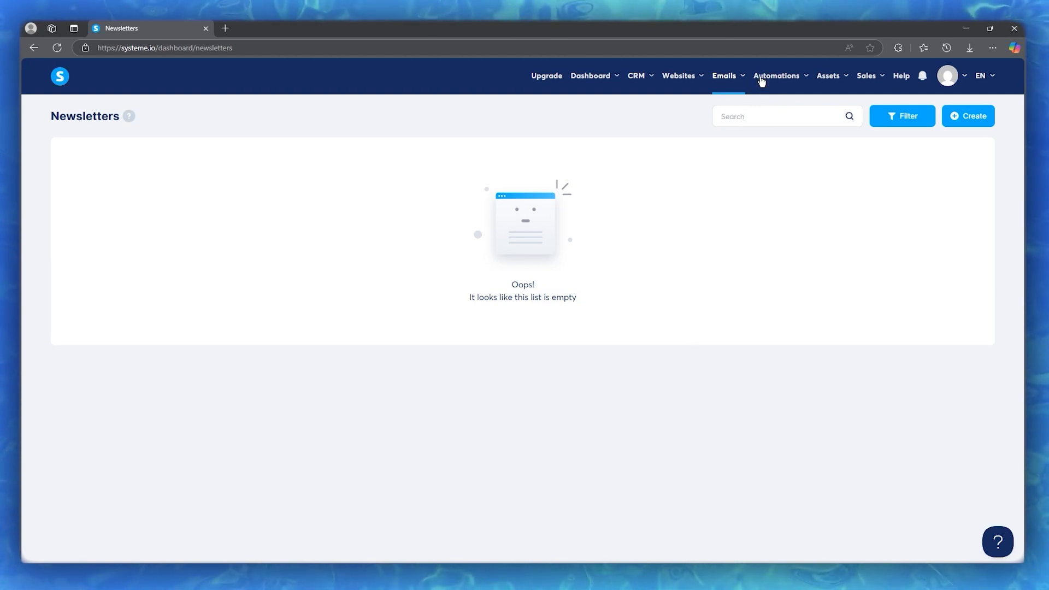
{"action": "left_click", "coordinate": [946, 124]}
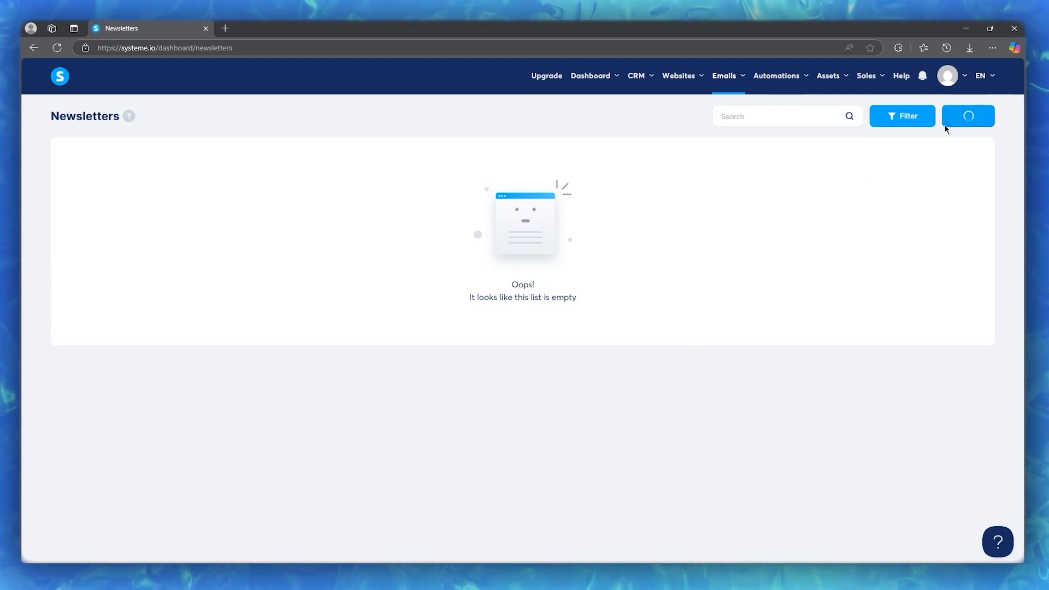
{"action": "left_click", "coordinate": [492, 189]}
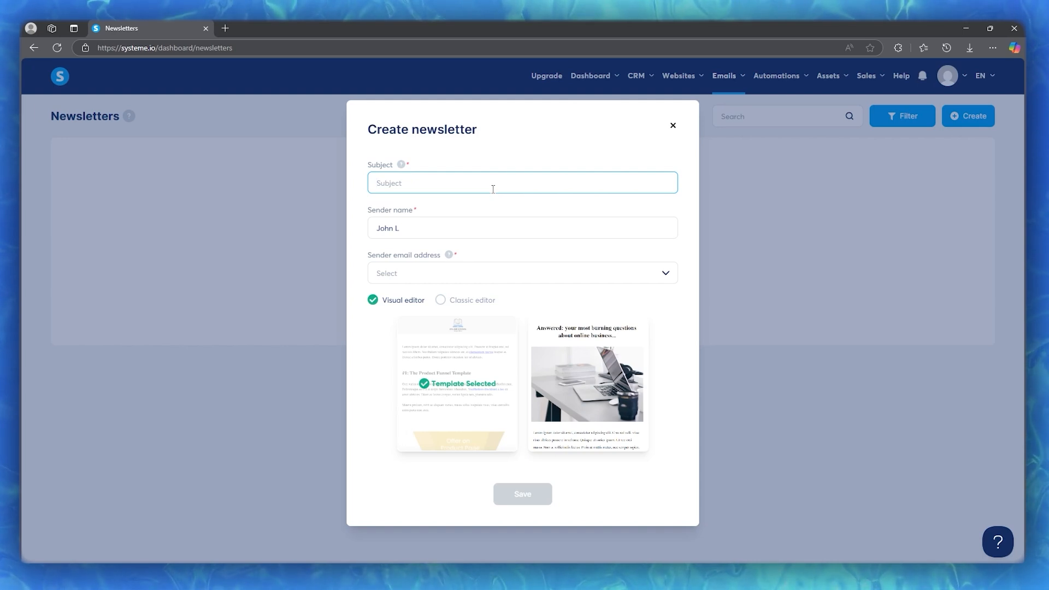
{"action": "type", "text": "Market"}
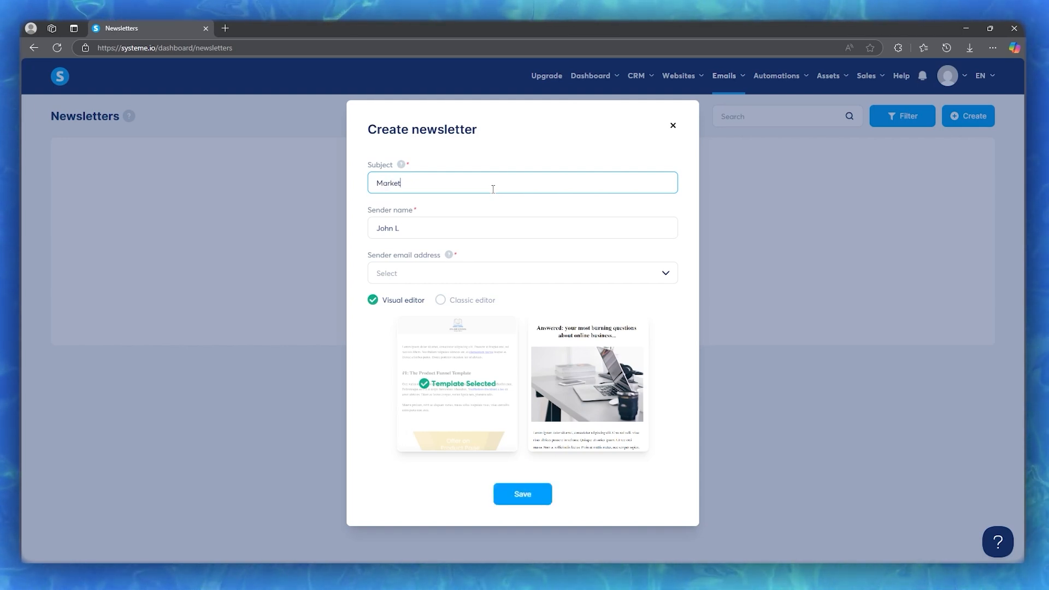
{"action": "type", "text": "ing foor b"}
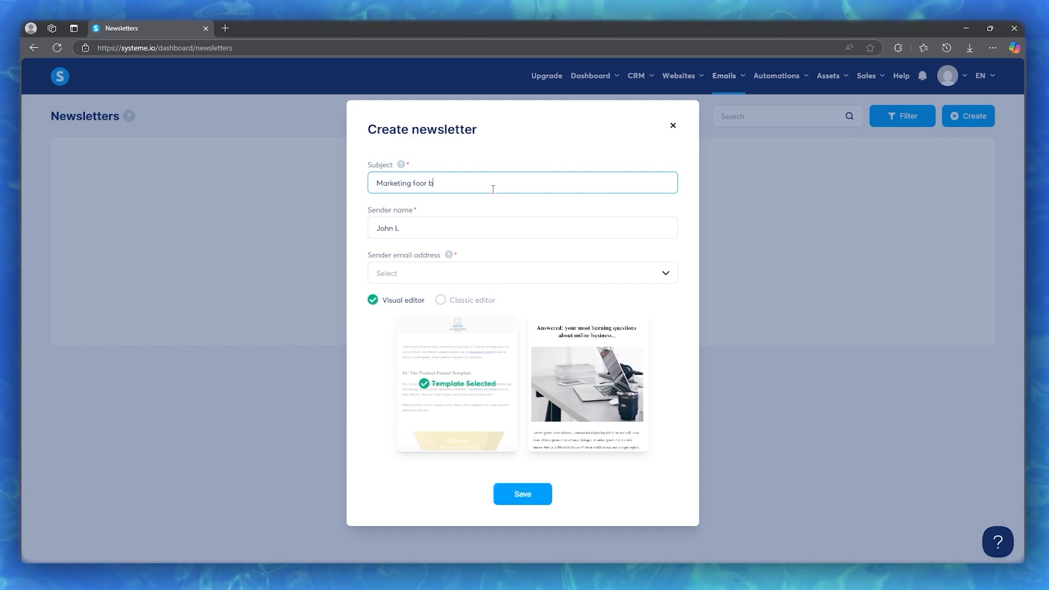
{"action": "key", "text": "BackSpace"}
{"action": "key", "text": "BackSpace"}
{"action": "key", "text": "BackSpace"}
{"action": "key", "text": "BackSpace"}
{"action": "type", "text": "r brand"}
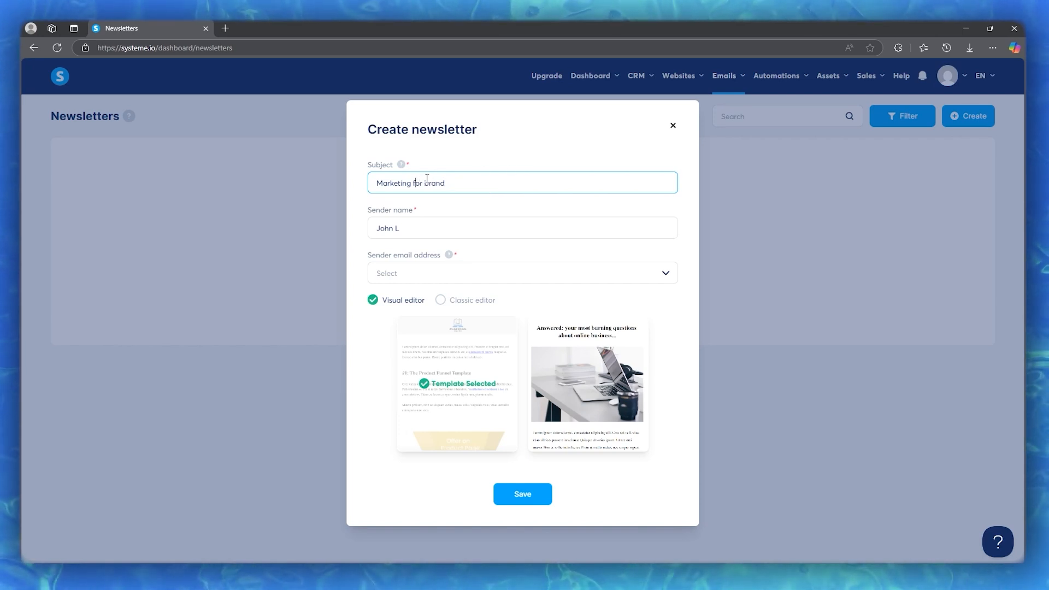
{"action": "left_click", "coordinate": [432, 228]}
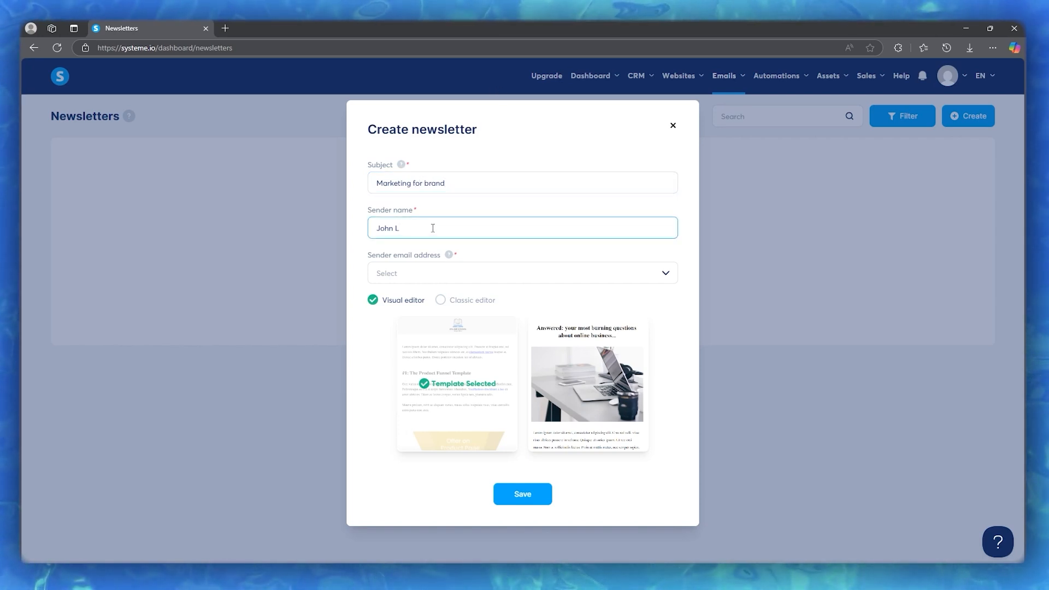
Try entering your own e-mail address into the Sender email address field
{"action": "left_click", "coordinate": [425, 273]}
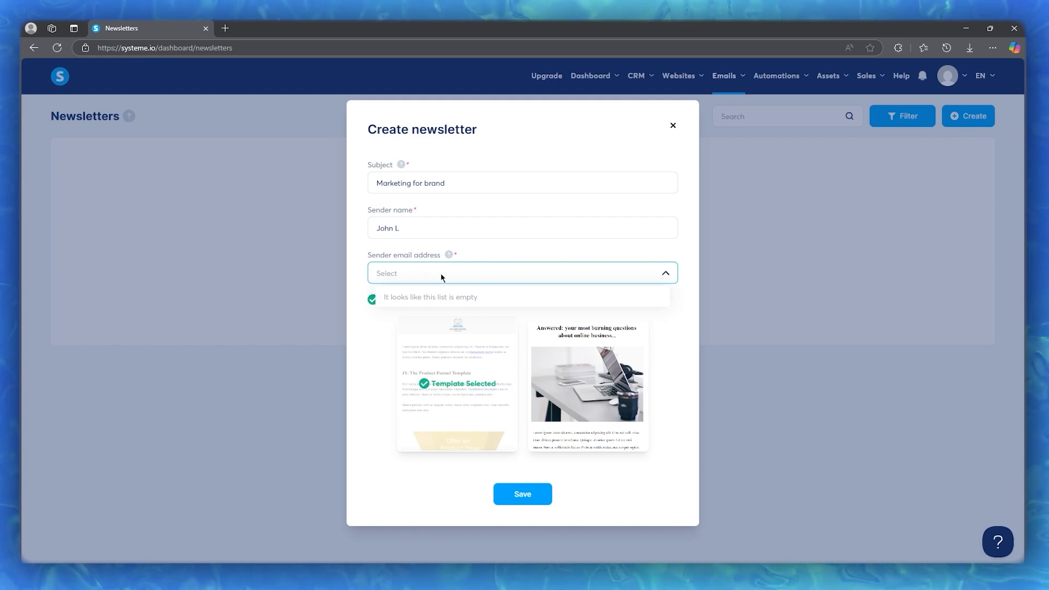
{"action": "left_click", "coordinate": [441, 277]}
{"action": "right_click", "coordinate": [442, 276]}
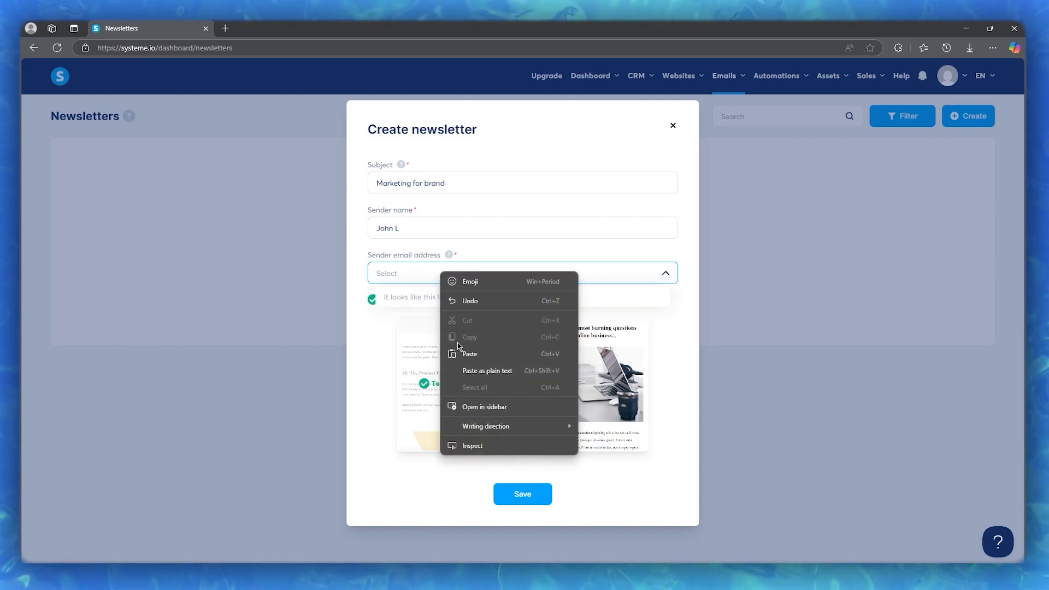
{"action": "left_click", "coordinate": [469, 353]}
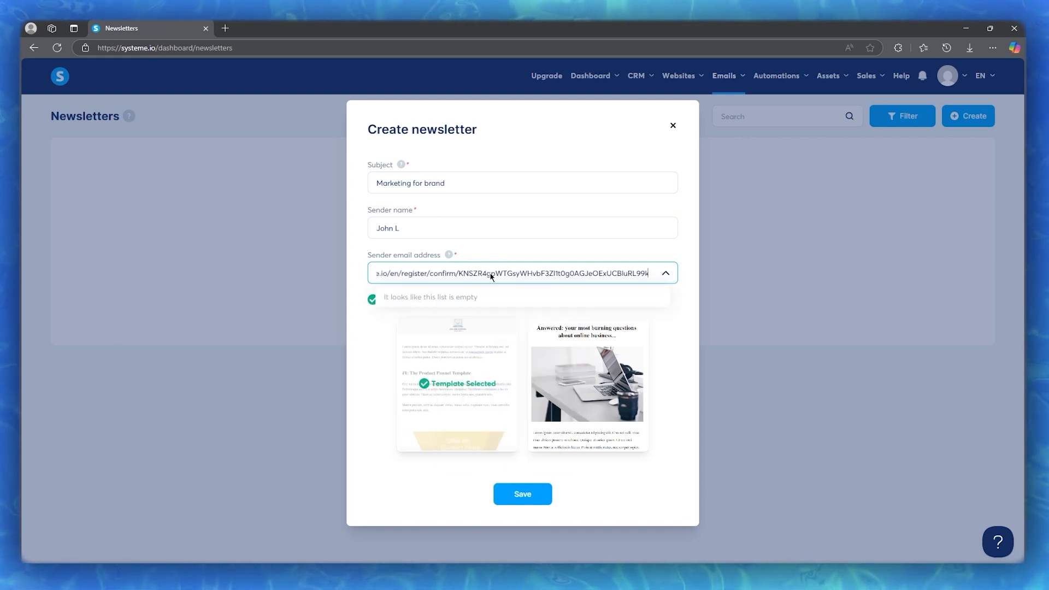
{"action": "key", "text": "ctrl+a"}
{"action": "key", "text": "BackSpace"}
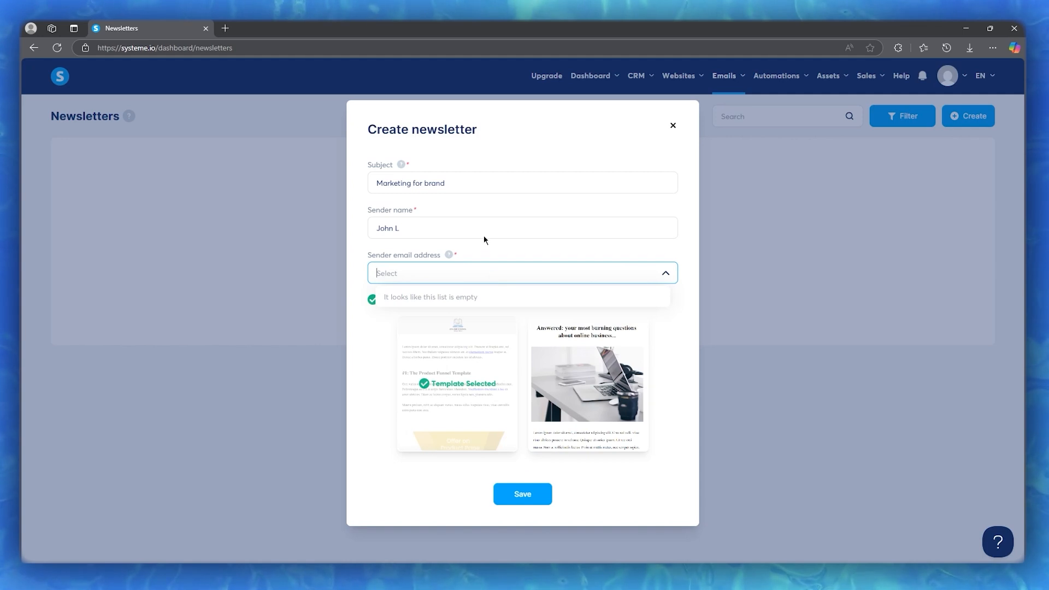
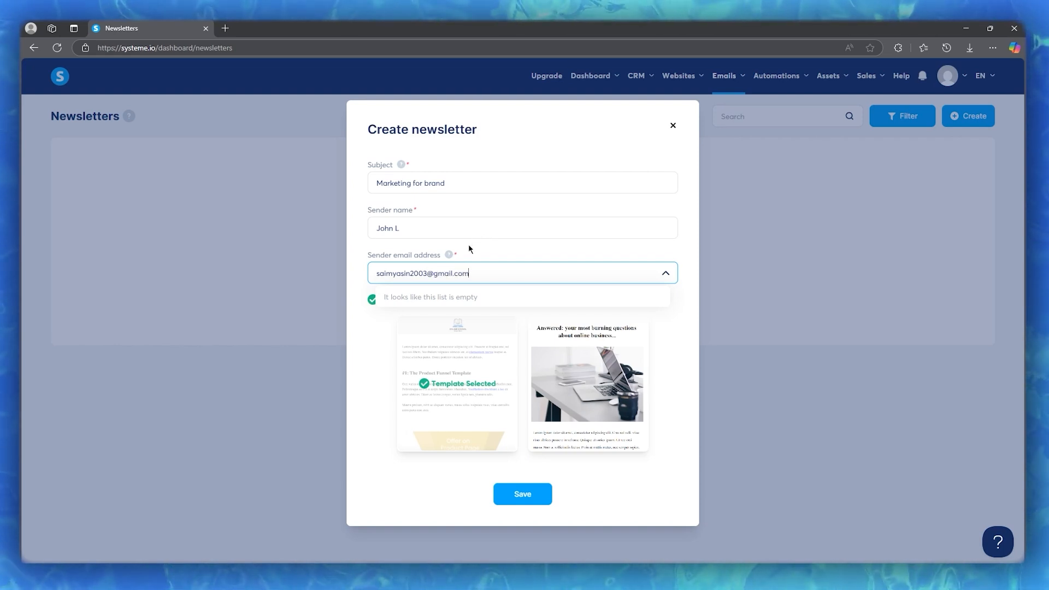
Confirm the sender address list stays empty, then discard the newsletter draft unsaved
{"action": "left_click", "coordinate": [369, 320]}
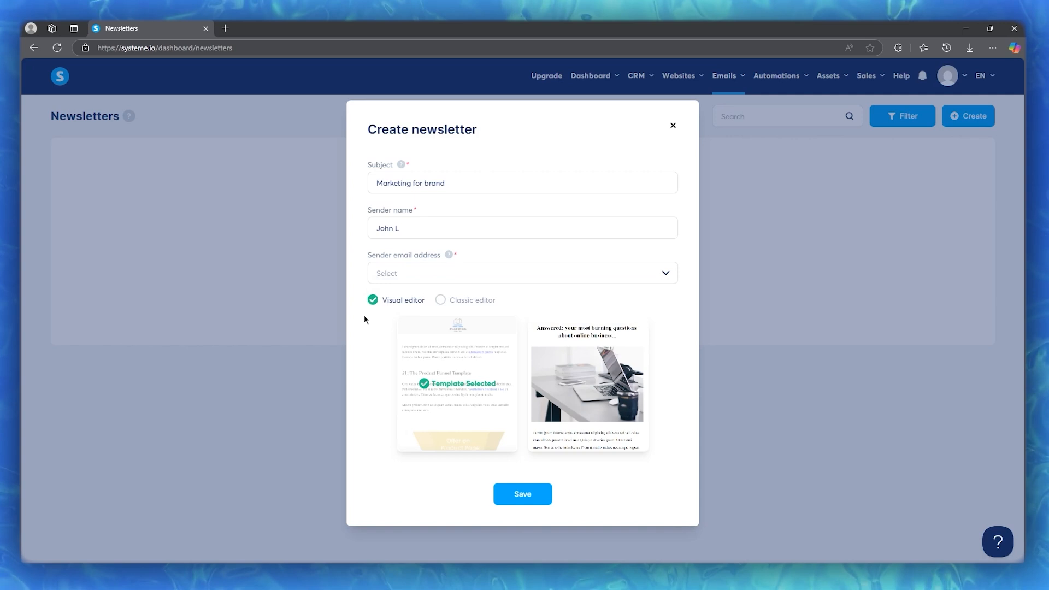
{"action": "left_click", "coordinate": [413, 282]}
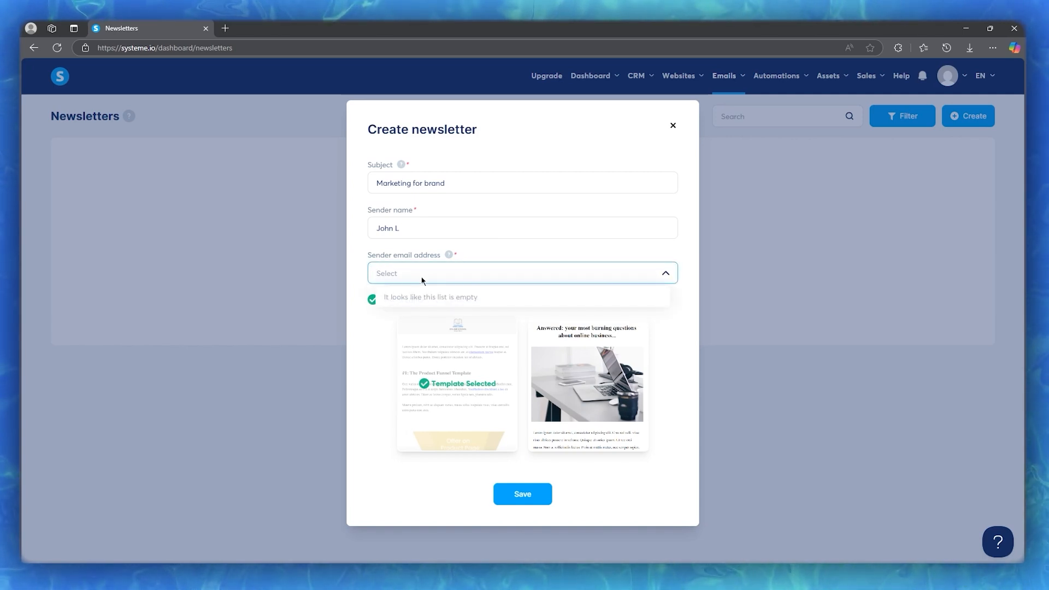
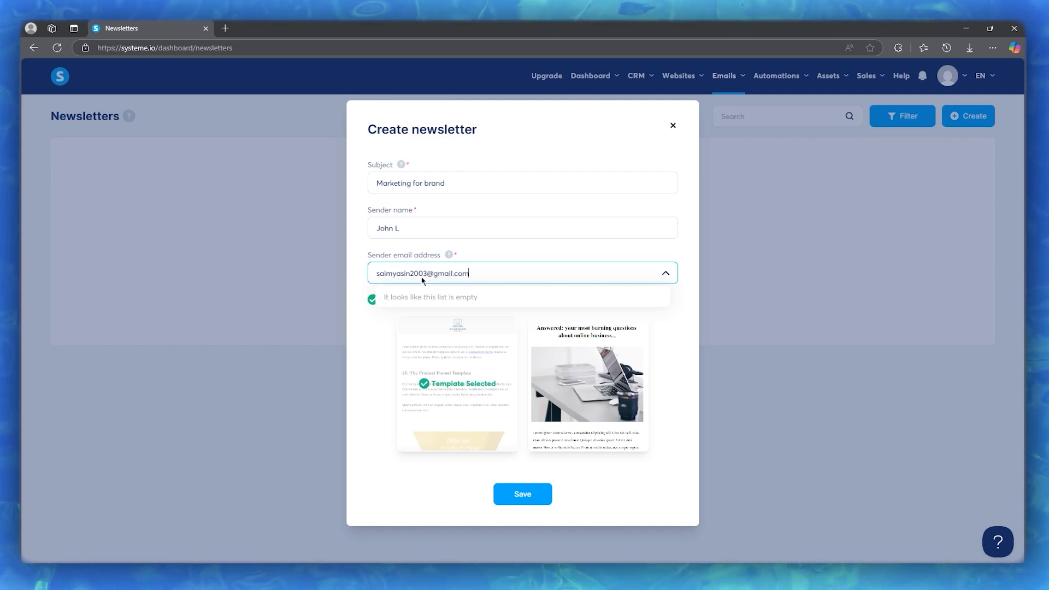
{"action": "left_click", "coordinate": [421, 277]}
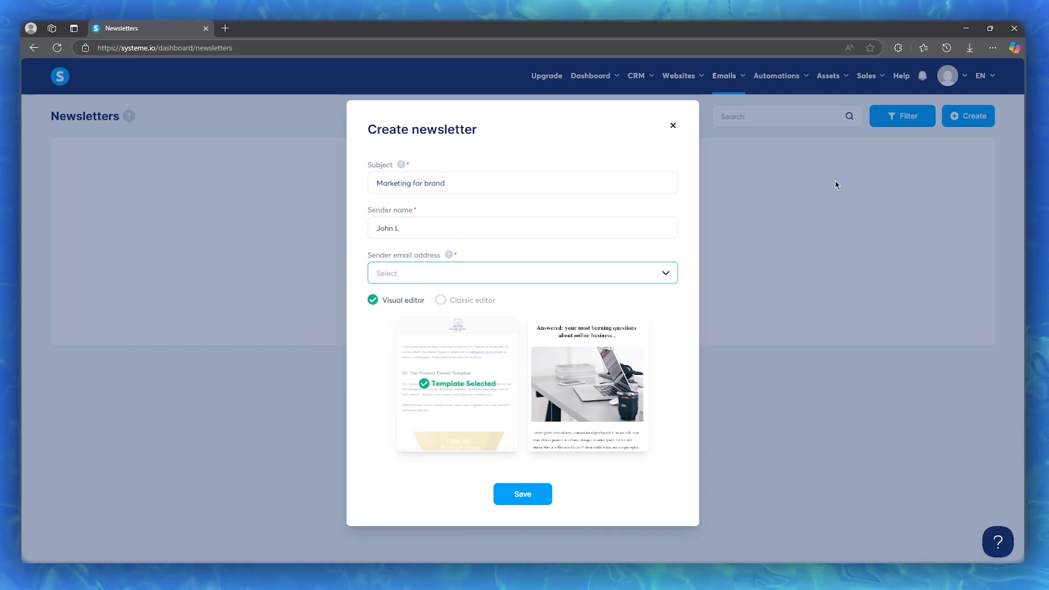
{"action": "left_click", "coordinate": [514, 278]}
{"action": "left_click", "coordinate": [565, 235]}
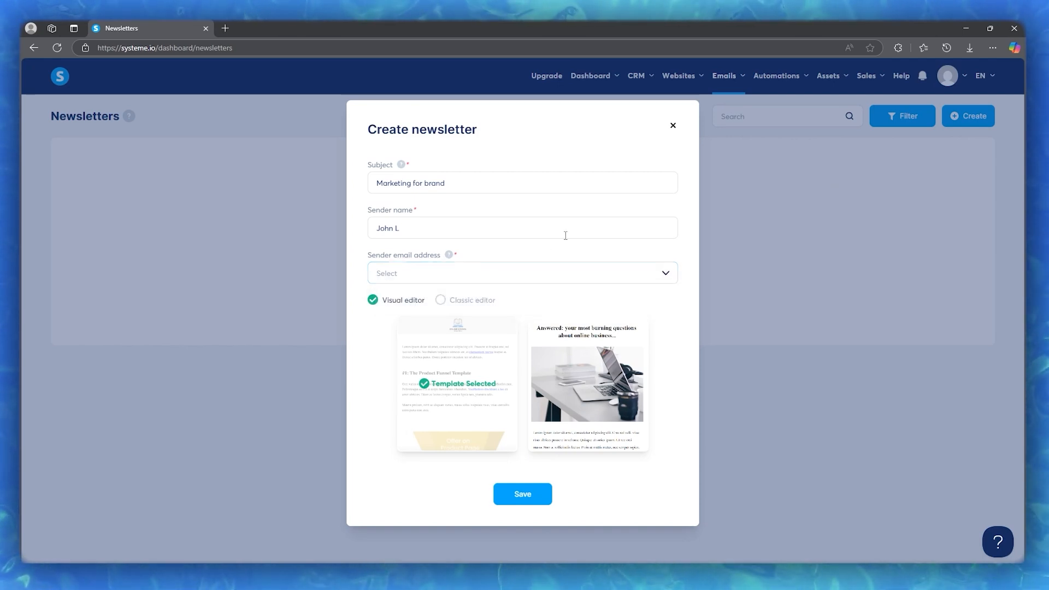
{"action": "left_click", "coordinate": [478, 274]}
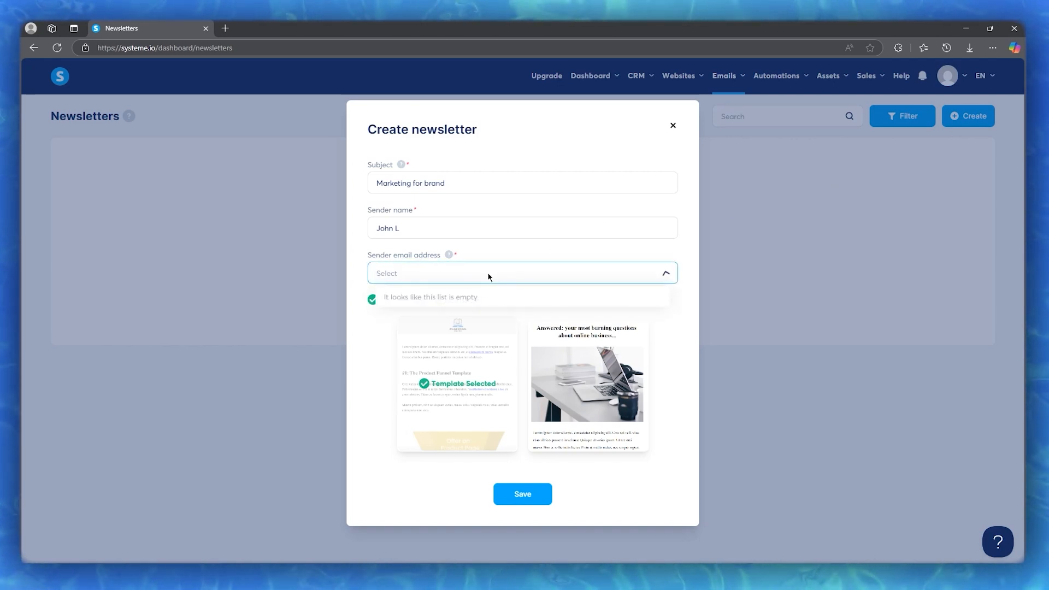
{"action": "left_click", "coordinate": [486, 274]}
{"action": "left_click", "coordinate": [672, 127]}
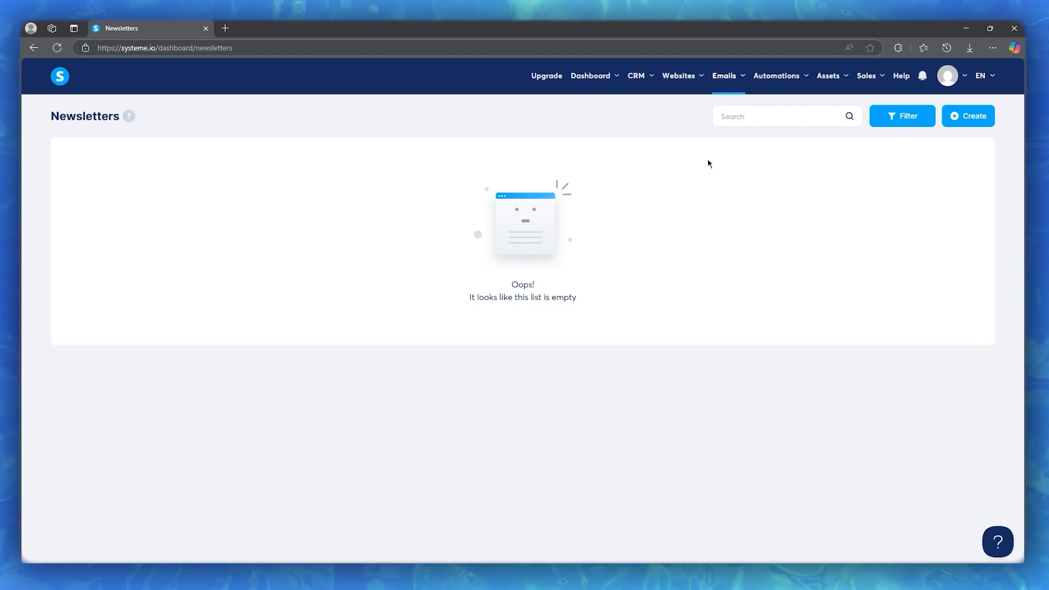
Look over the two contacts under CRM > Contacts, then go to the CRM Tags page
{"action": "mouse_move", "coordinate": [827, 85]}
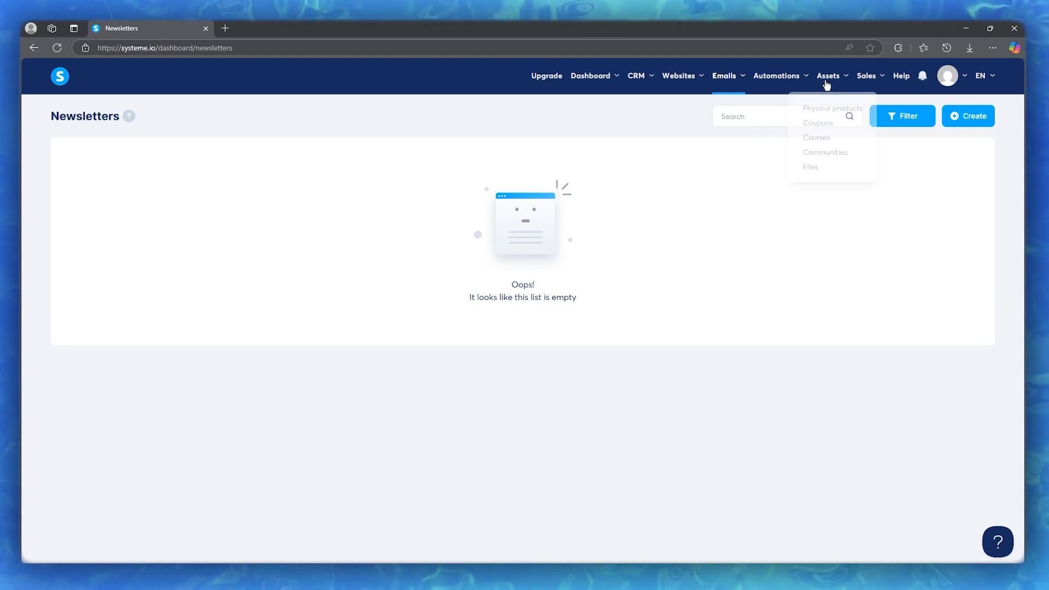
{"action": "mouse_move", "coordinate": [645, 84]}
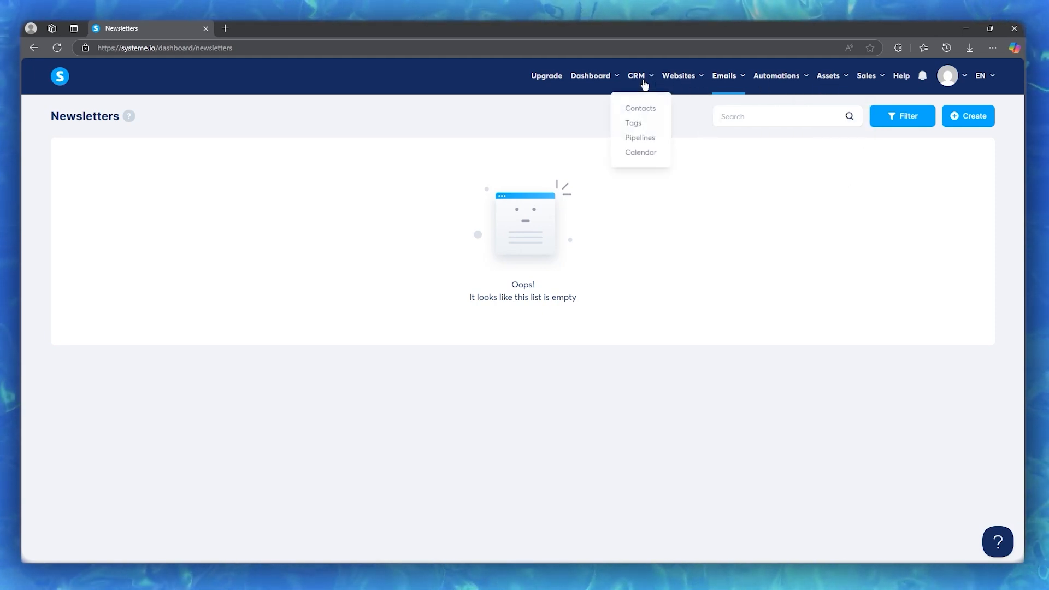
{"action": "left_click", "coordinate": [644, 111]}
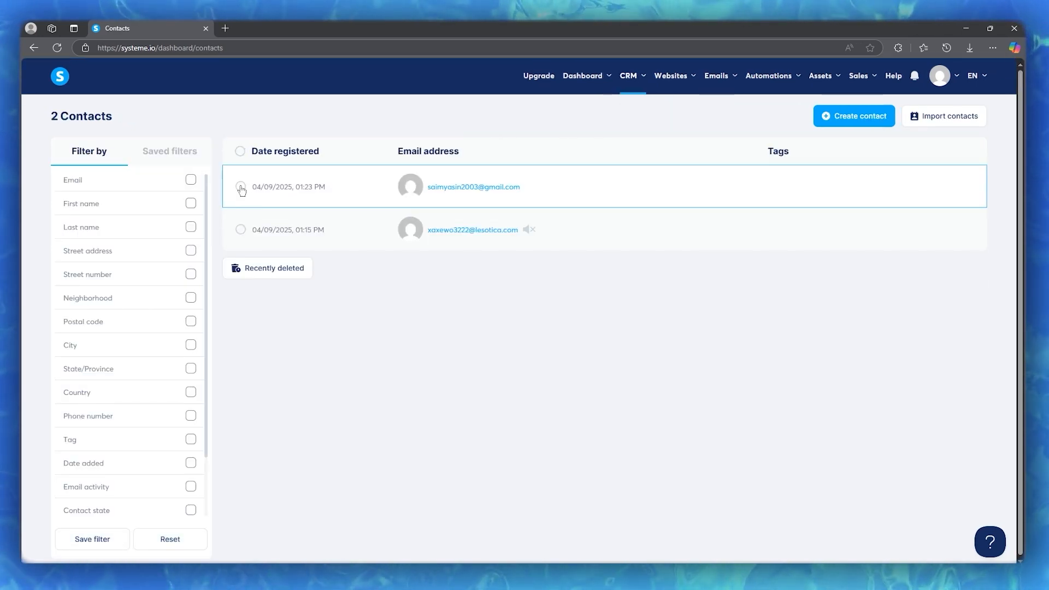
{"action": "mouse_move", "coordinate": [636, 81]}
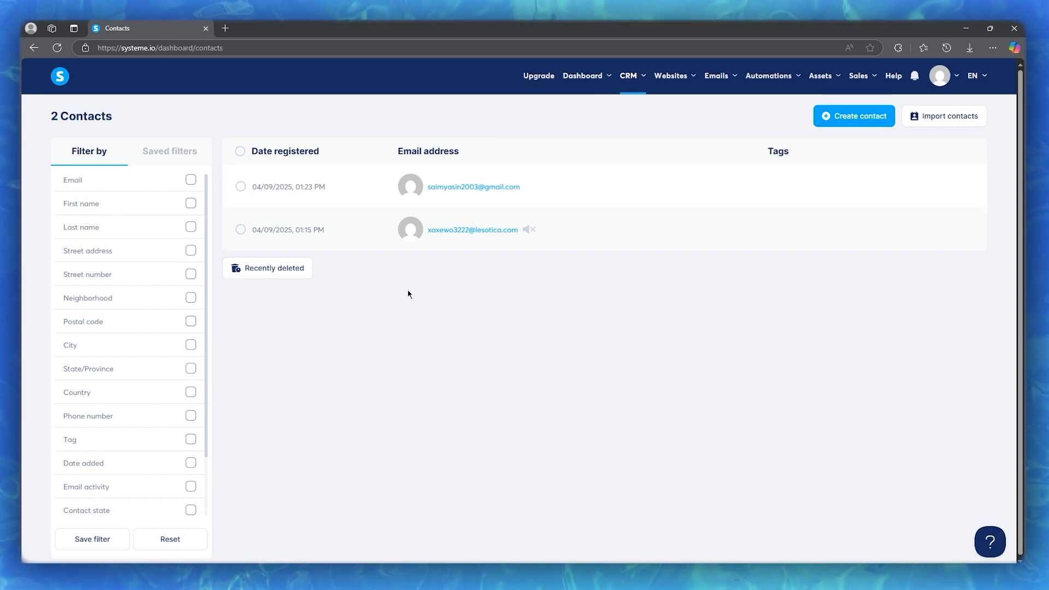
{"action": "mouse_move", "coordinate": [728, 83]}
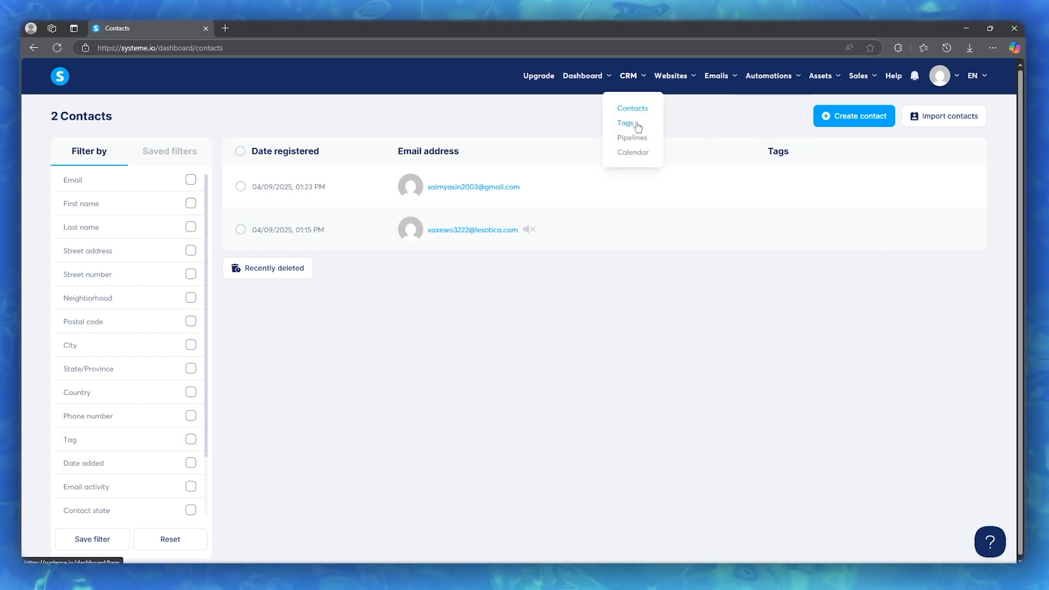
{"action": "left_click", "coordinate": [637, 125]}
Create a new contact tag named 'bjhb'
{"action": "left_click", "coordinate": [953, 117]}
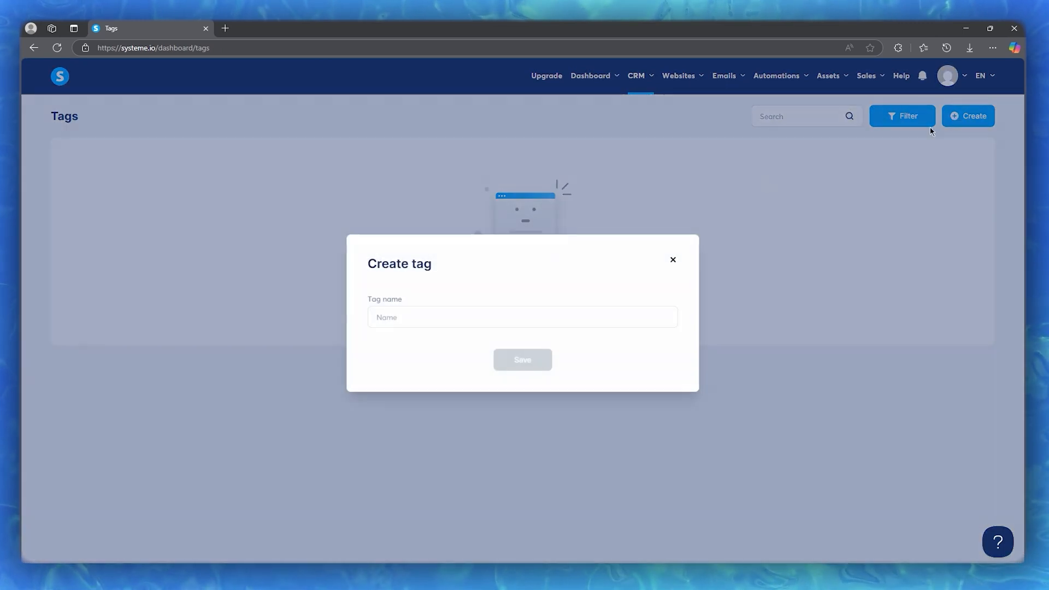
{"action": "left_click", "coordinate": [458, 322]}
{"action": "type", "text": "bjhb"}
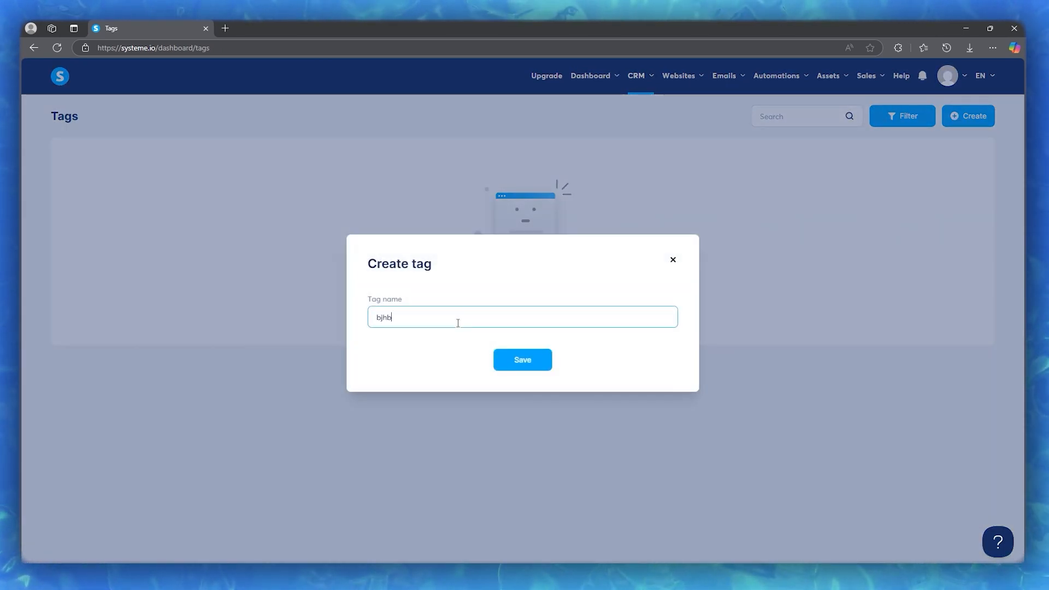
{"action": "left_click", "coordinate": [502, 361]}
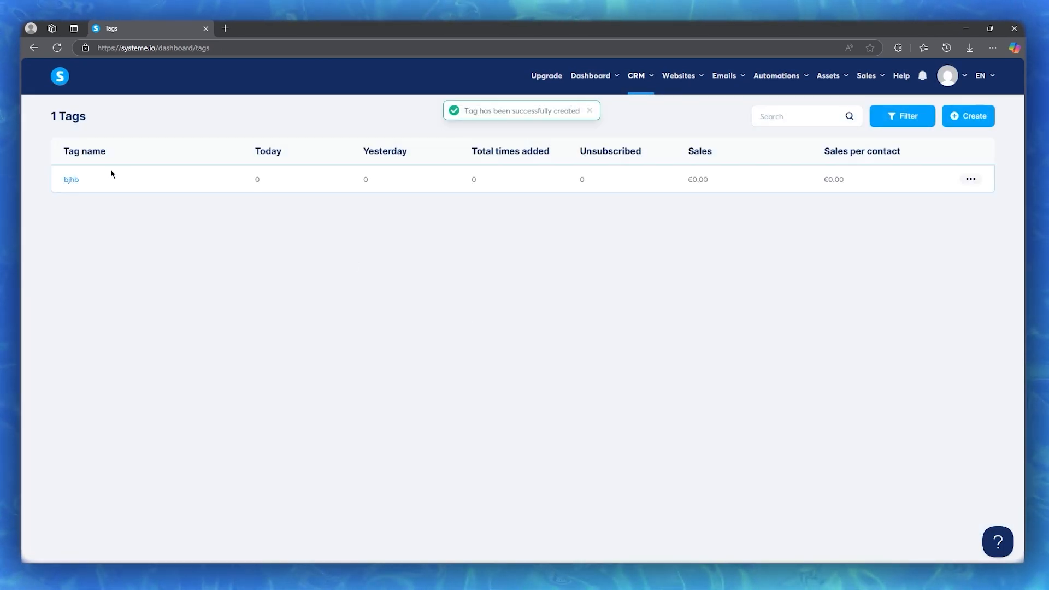
View the bjhb tag's contacts and the new-contact form, then go to Emails > Newsletters
{"action": "left_click", "coordinate": [71, 181]}
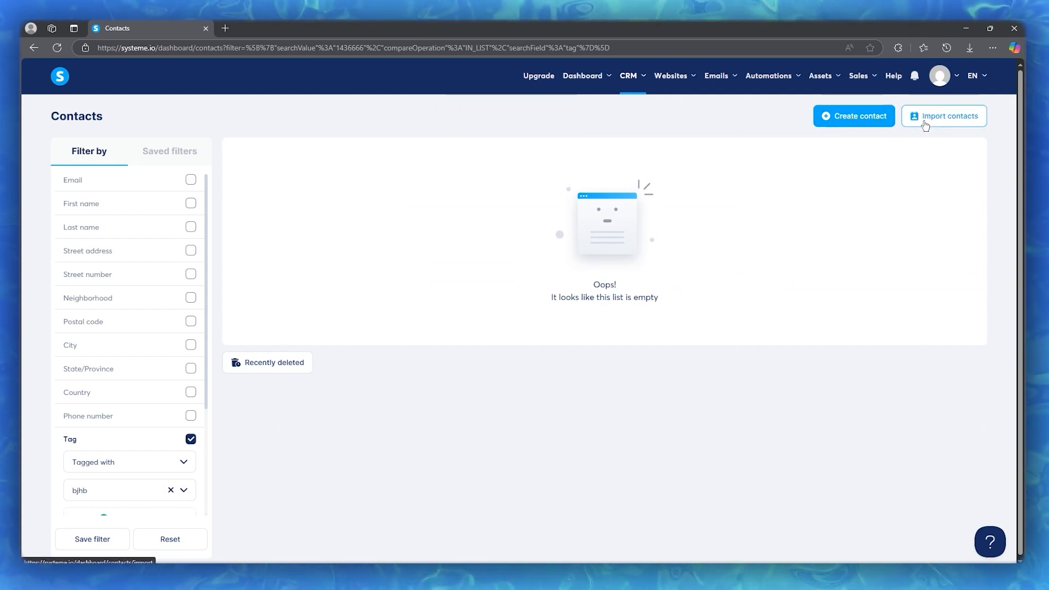
{"action": "left_click", "coordinate": [872, 117]}
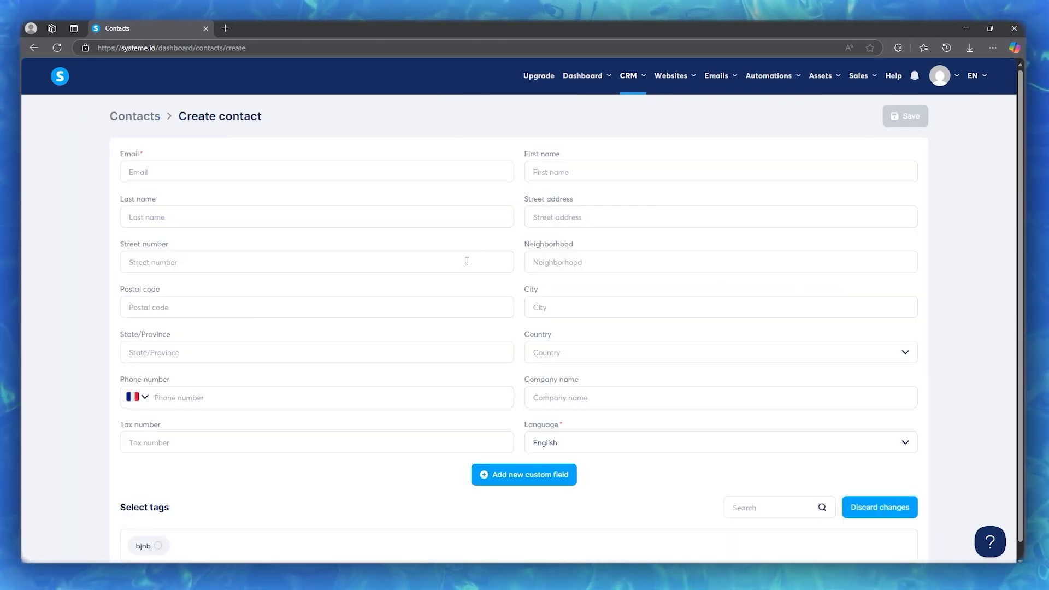
{"action": "left_click", "coordinate": [281, 168]}
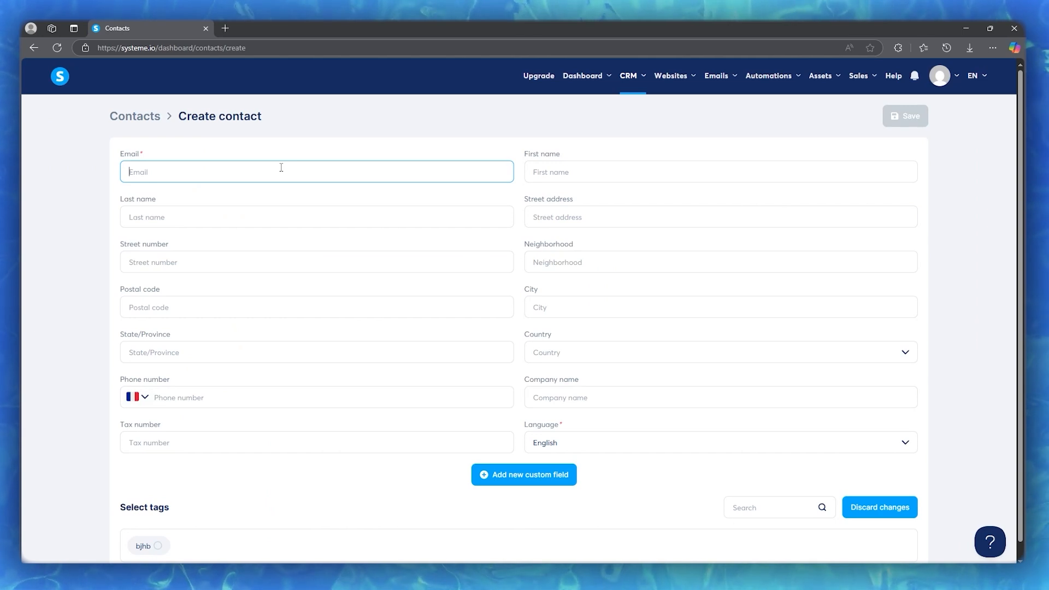
{"action": "mouse_move", "coordinate": [723, 81]}
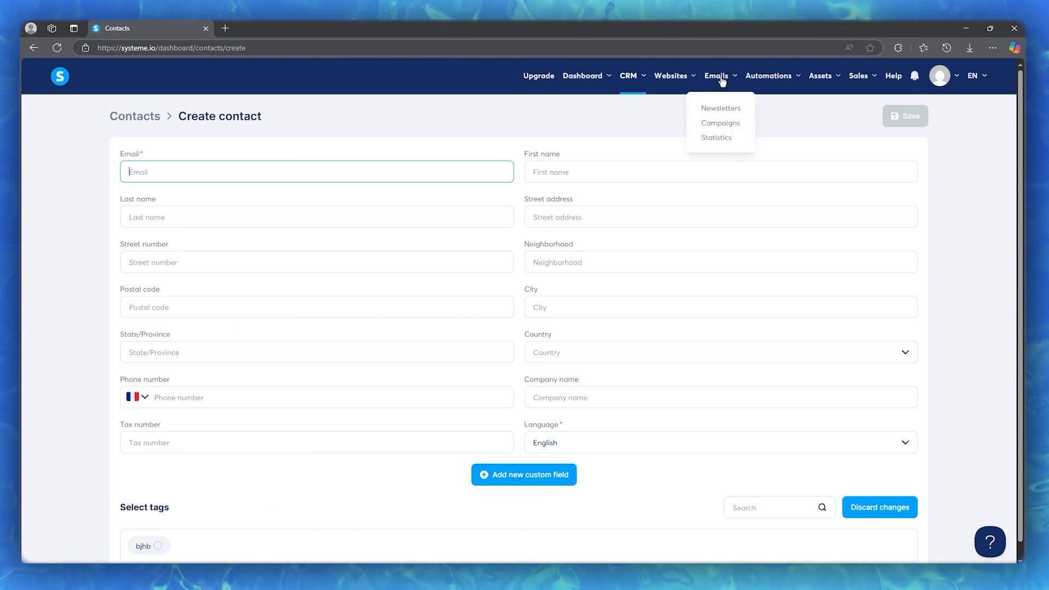
{"action": "left_click", "coordinate": [711, 108]}
Start a new newsletter and check the still-empty sender address list
{"action": "left_click", "coordinate": [968, 116]}
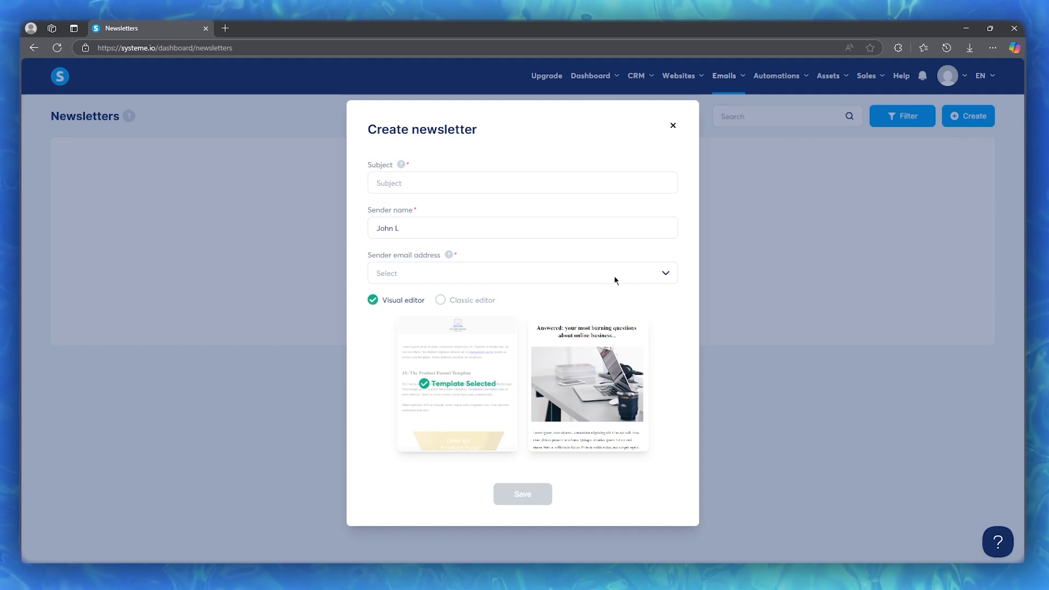
{"action": "left_click", "coordinate": [614, 280]}
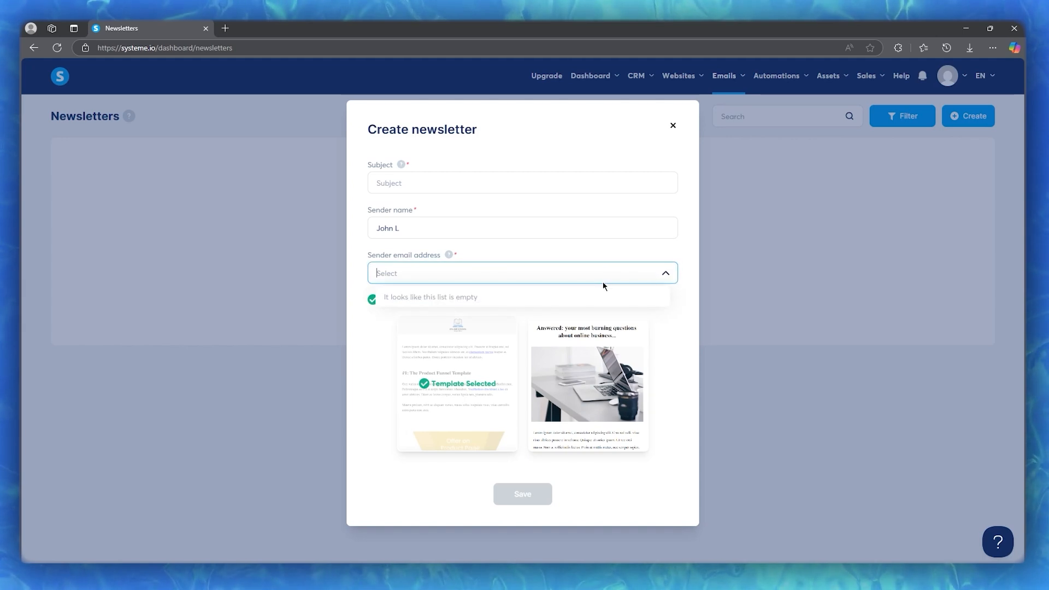
{"action": "left_click", "coordinate": [526, 264]}
Use the Visual editor's first template, enter subject 'ftfyft', and show the sender email help
{"action": "left_click", "coordinate": [440, 302]}
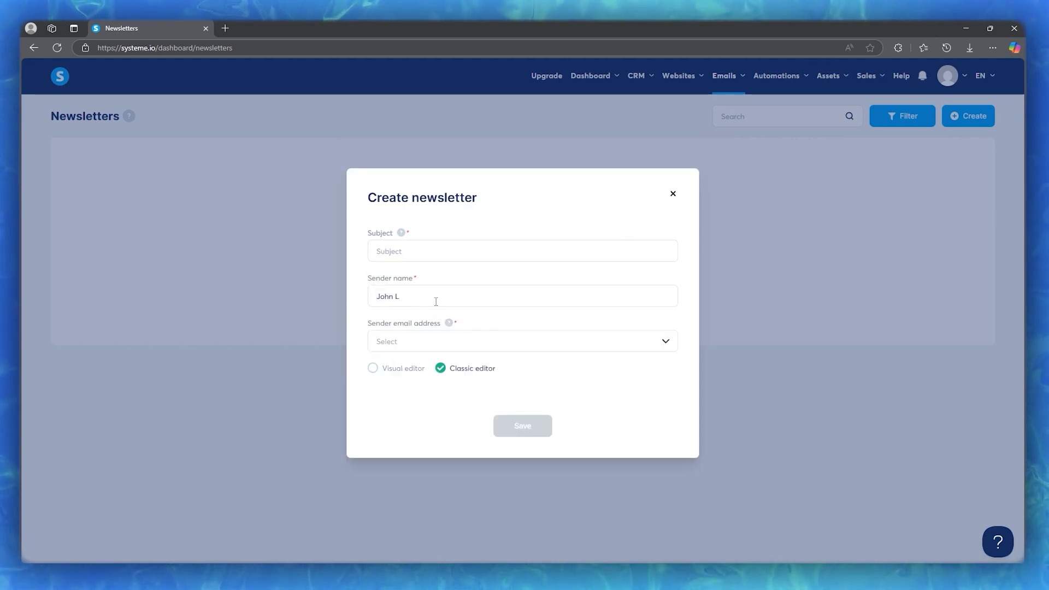
{"action": "left_click", "coordinate": [389, 369]}
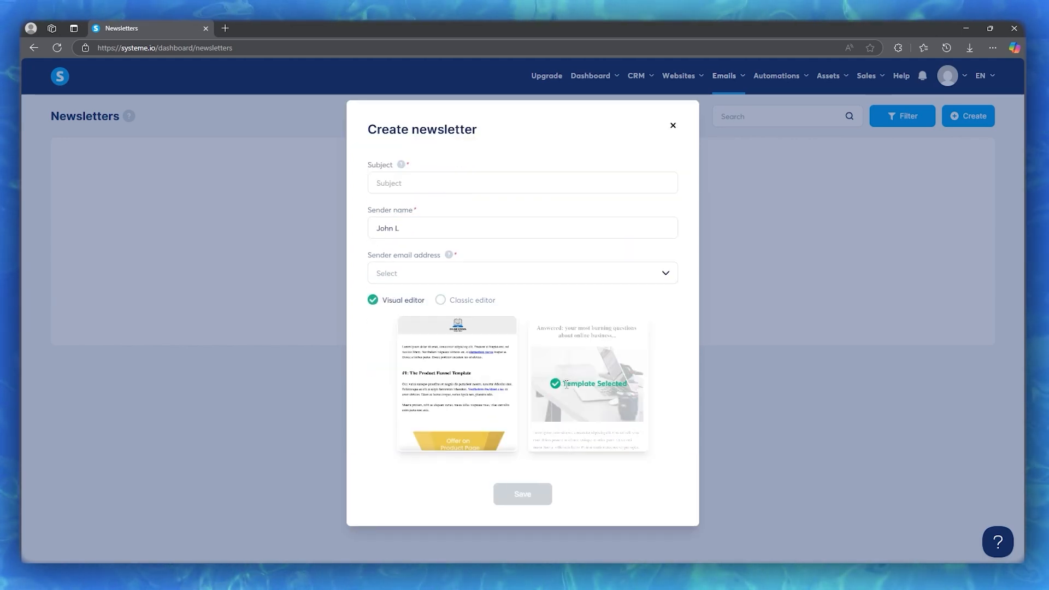
{"action": "left_click", "coordinate": [468, 385]}
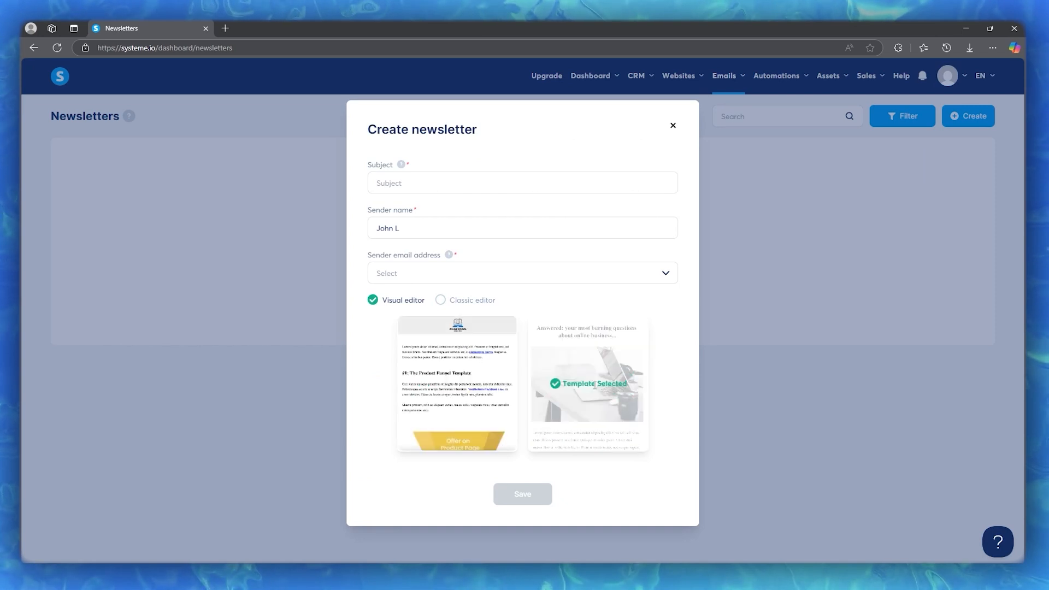
{"action": "left_click", "coordinate": [425, 182]}
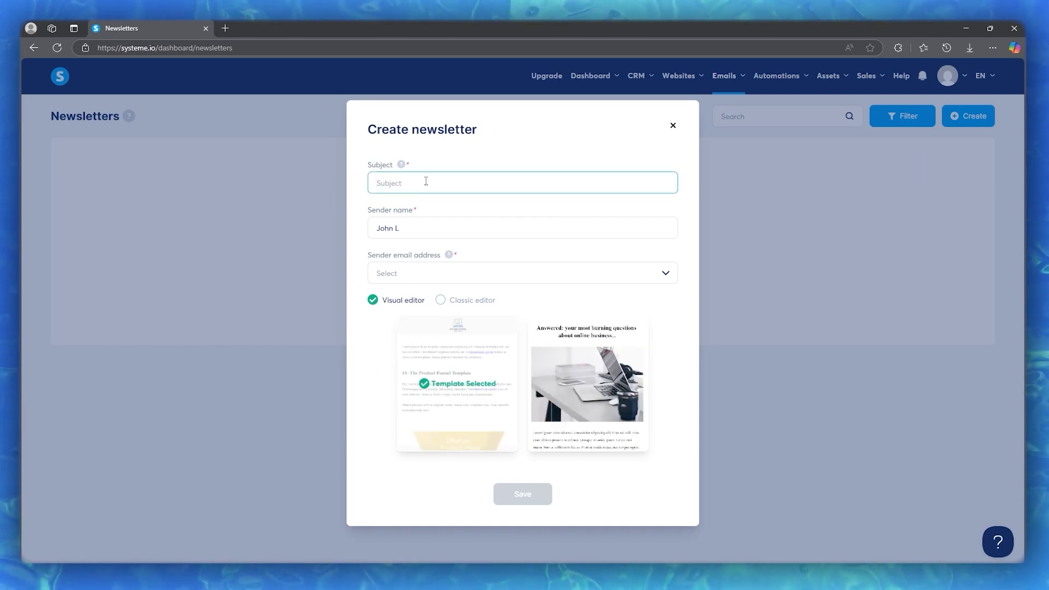
{"action": "type", "text": "ftfyft"}
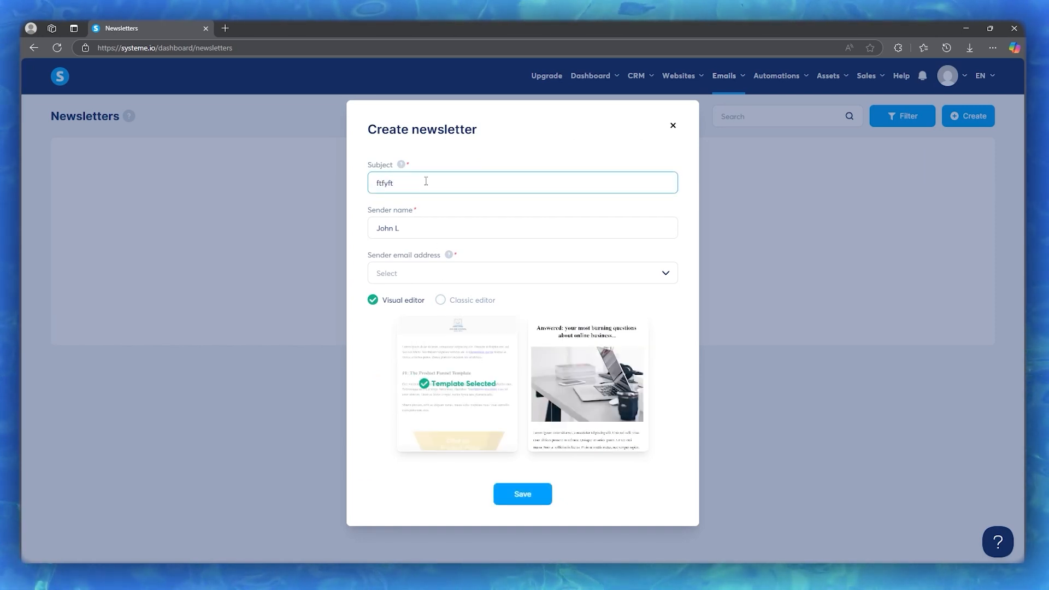
{"action": "left_click", "coordinate": [449, 255]}
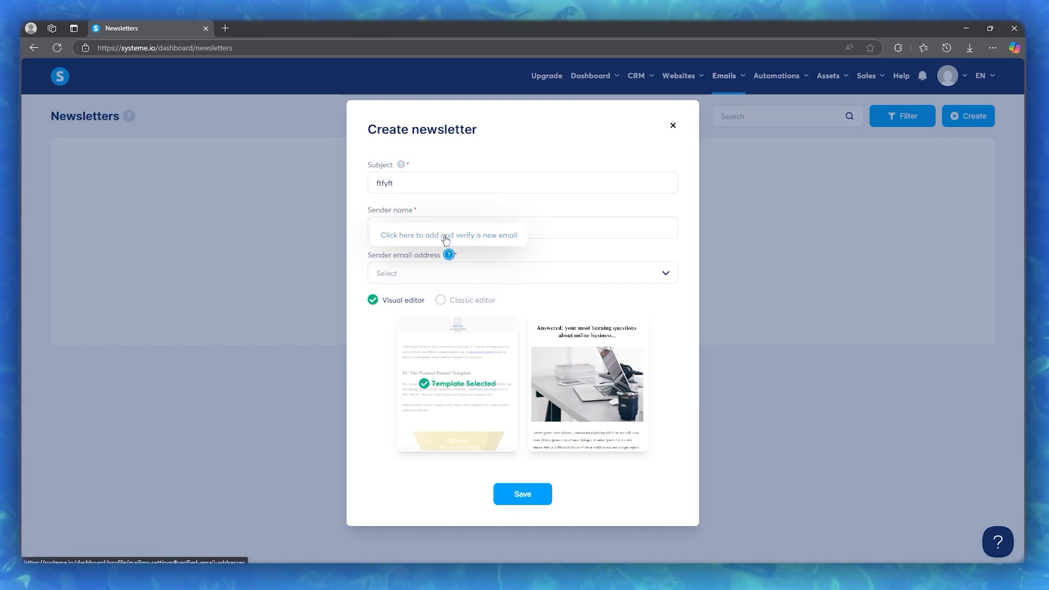
In email settings, add a saved address as a new sender email, then return to the newsletter draft
{"action": "left_click", "coordinate": [444, 241]}
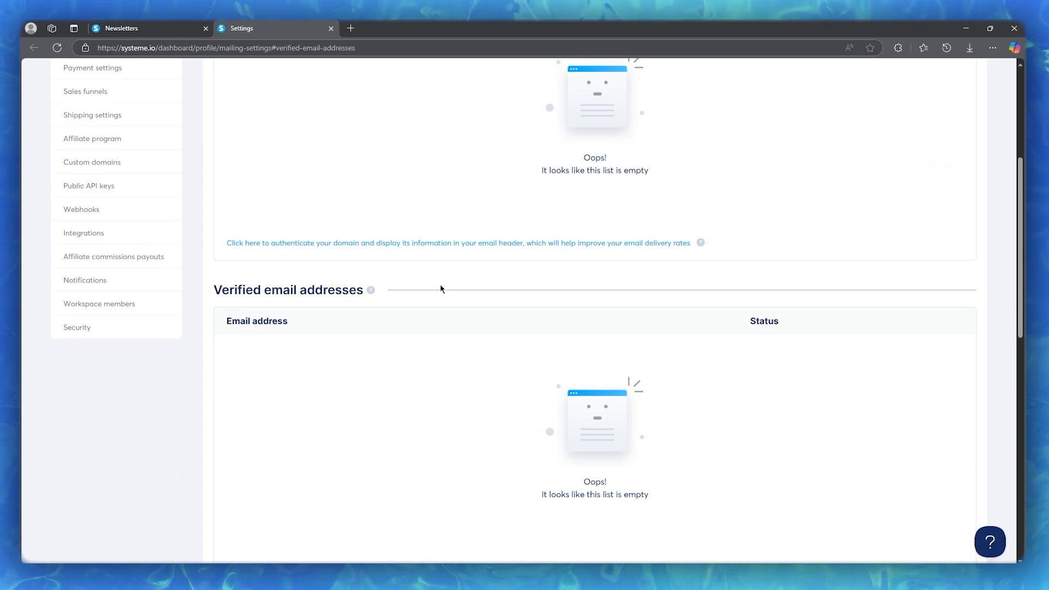
{"action": "scroll", "coordinate": [440, 286], "scroll_direction": "down", "scroll_amount": 4}
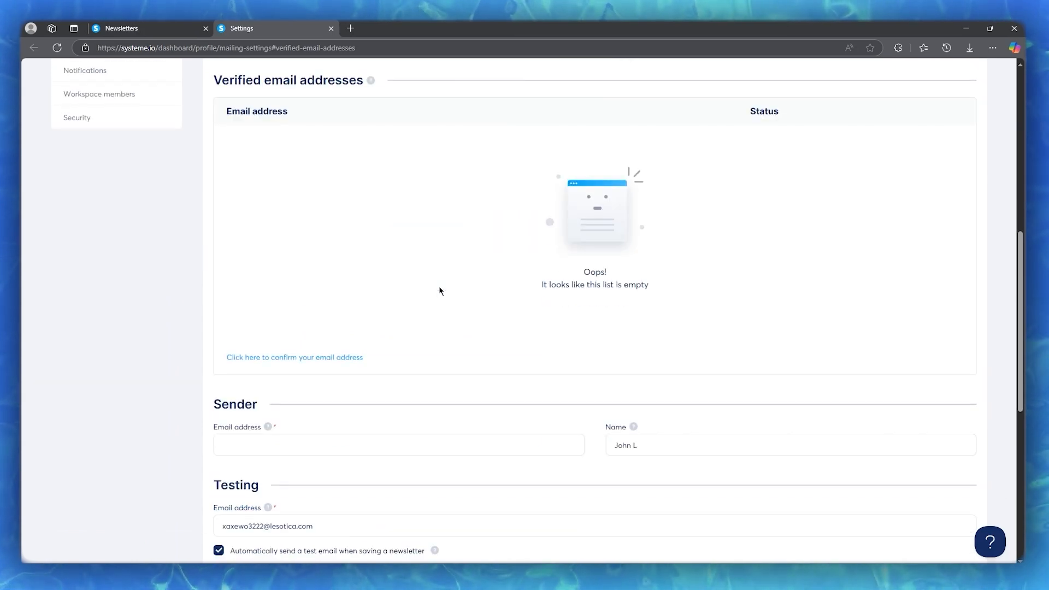
{"action": "left_click", "coordinate": [338, 358]}
{"action": "left_click", "coordinate": [407, 321]}
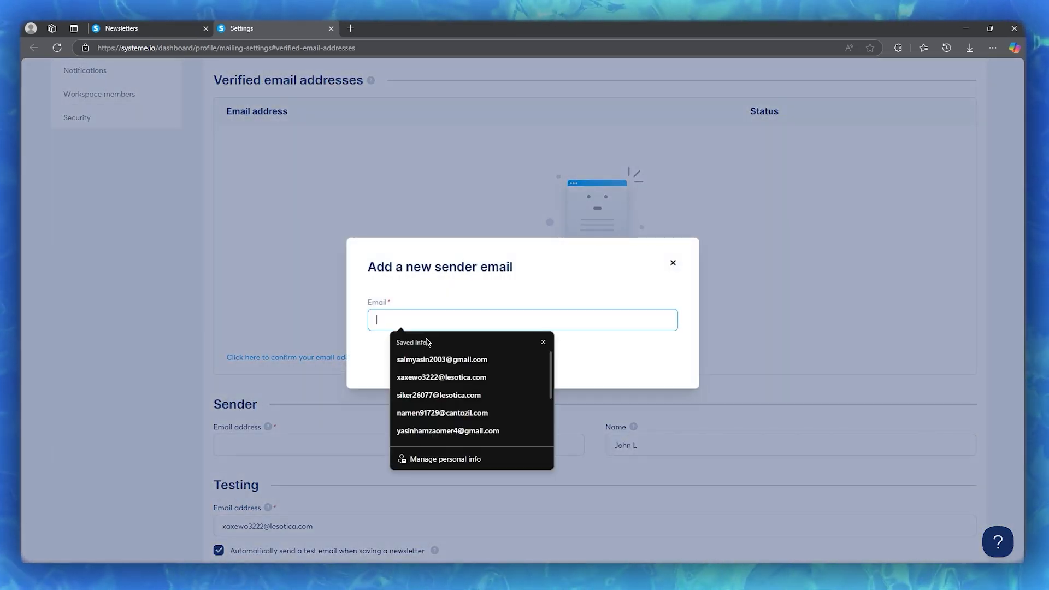
{"action": "left_click", "coordinate": [441, 377]}
{"action": "left_click", "coordinate": [514, 357]}
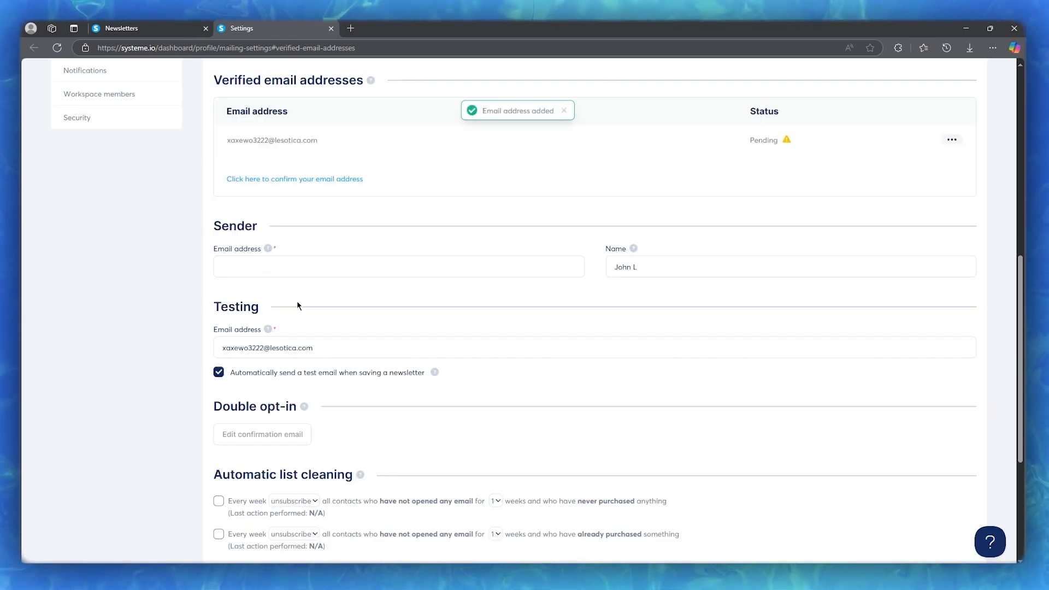
{"action": "scroll", "coordinate": [298, 305], "scroll_direction": "up", "scroll_amount": 7}
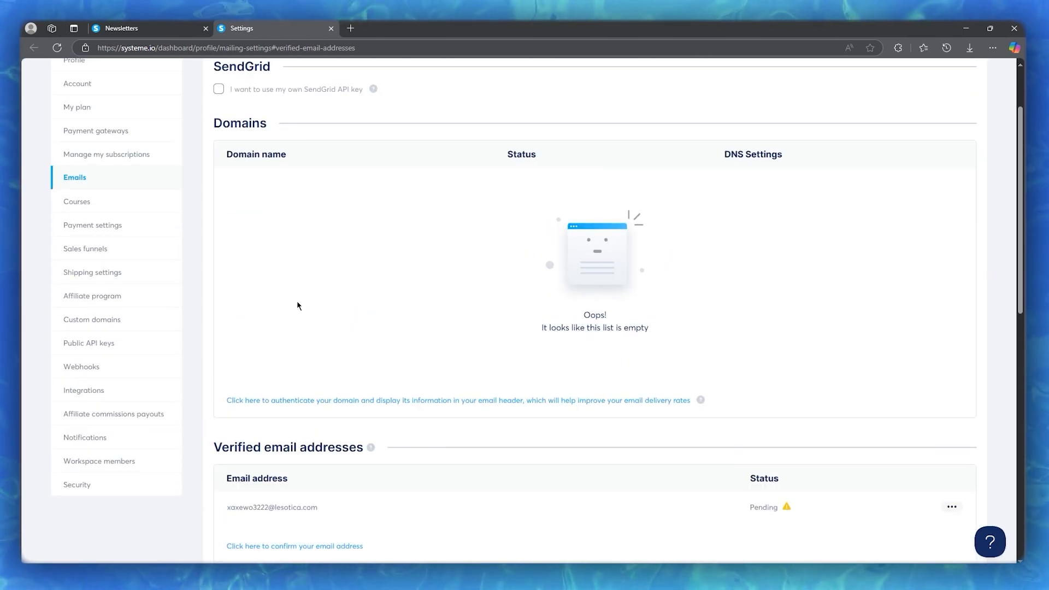
{"action": "left_click", "coordinate": [140, 27]}
Check the empty sender list, try the first two templates, and toggle Classic/Visual editor
{"action": "left_click", "coordinate": [468, 275]}
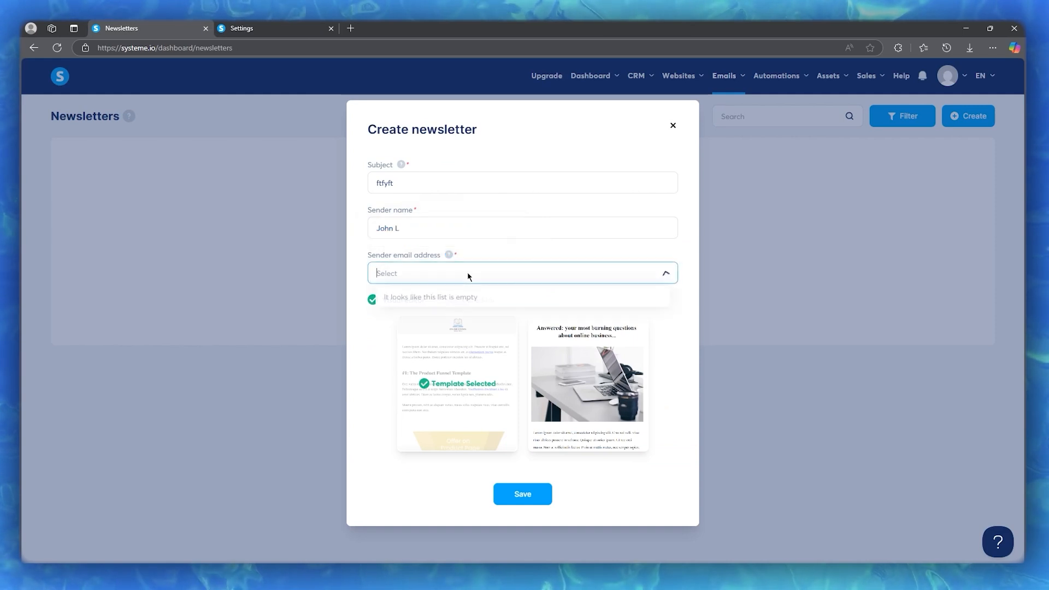
{"action": "left_click", "coordinate": [470, 275]}
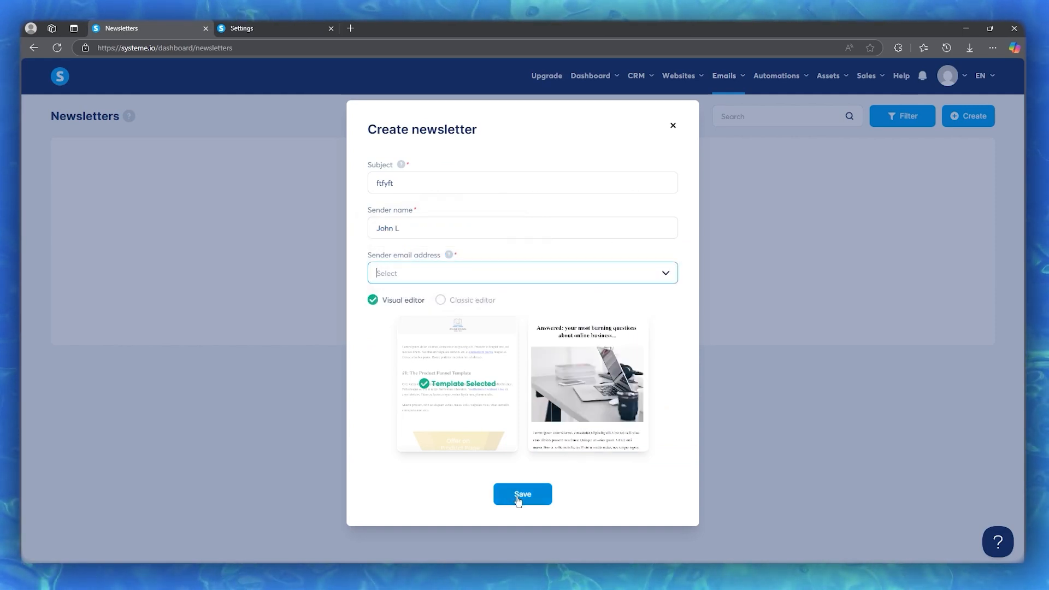
{"action": "mouse_move", "coordinate": [572, 407]}
{"action": "left_click", "coordinate": [583, 388]}
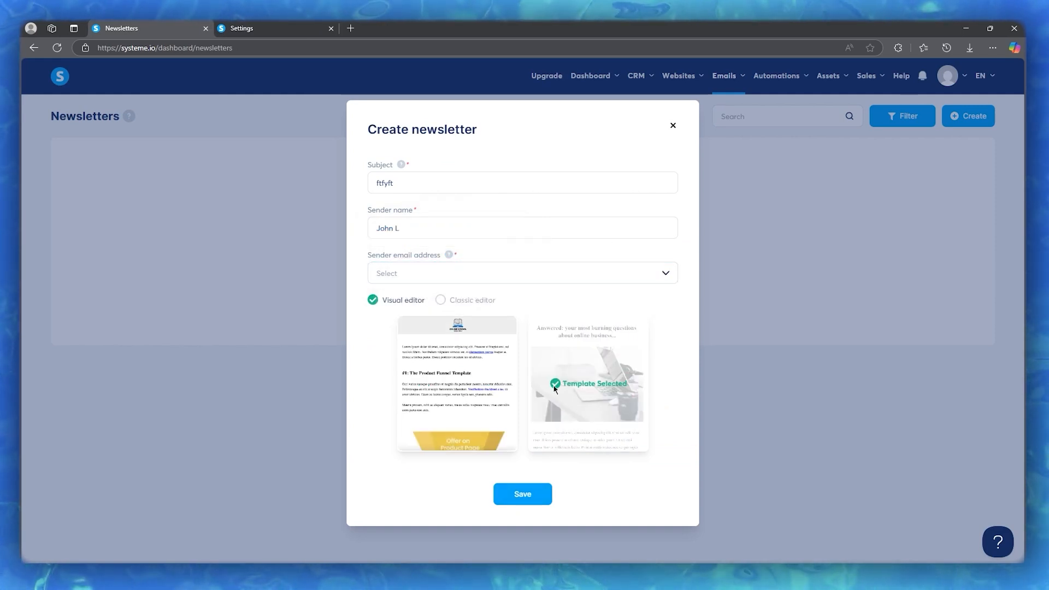
{"action": "left_click", "coordinate": [476, 385]}
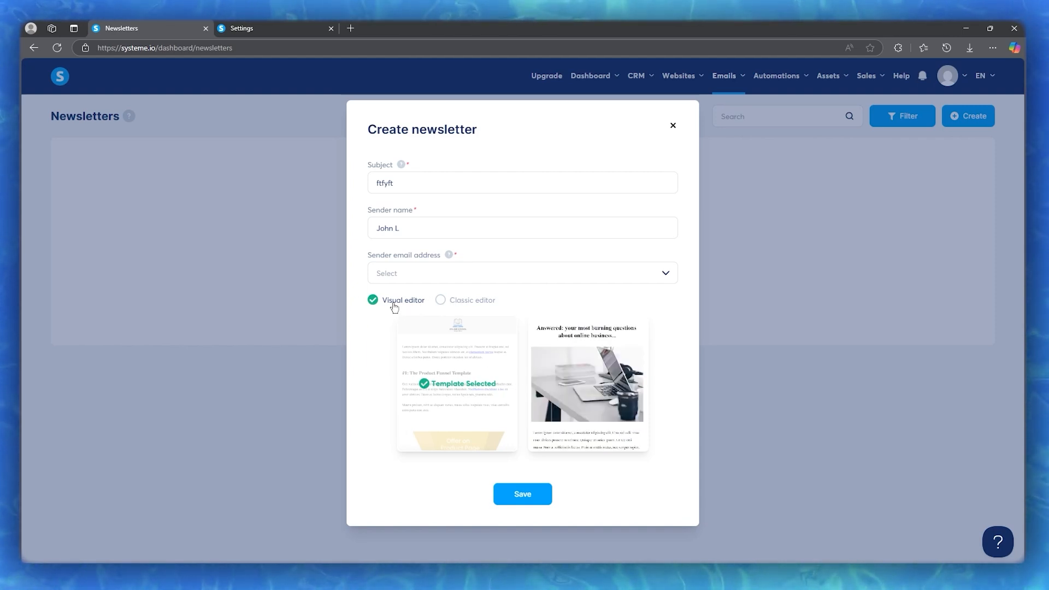
{"action": "left_click", "coordinate": [441, 300]}
{"action": "left_click", "coordinate": [392, 369]}
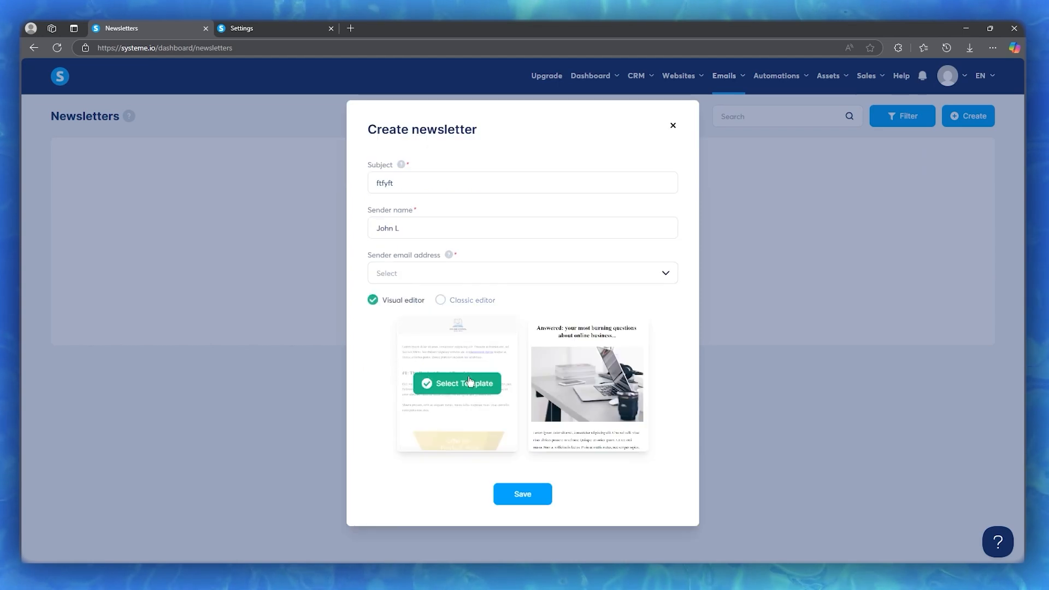
Save the newsletter with the first template, getting the domain-authentication error on the sender field
{"action": "mouse_move", "coordinate": [585, 387]}
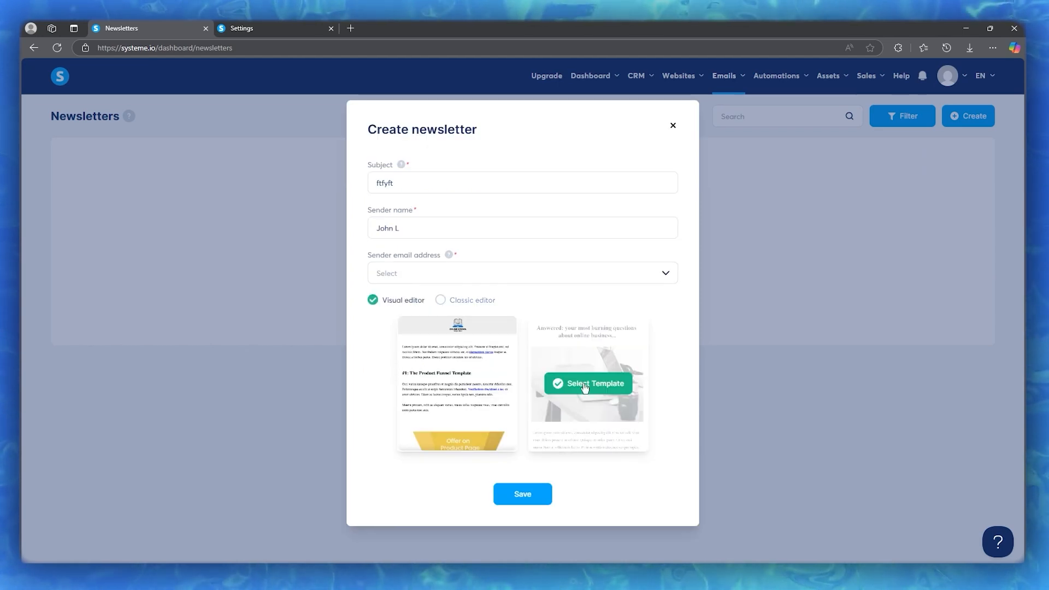
{"action": "left_click", "coordinate": [459, 383]}
{"action": "left_click", "coordinate": [513, 496]}
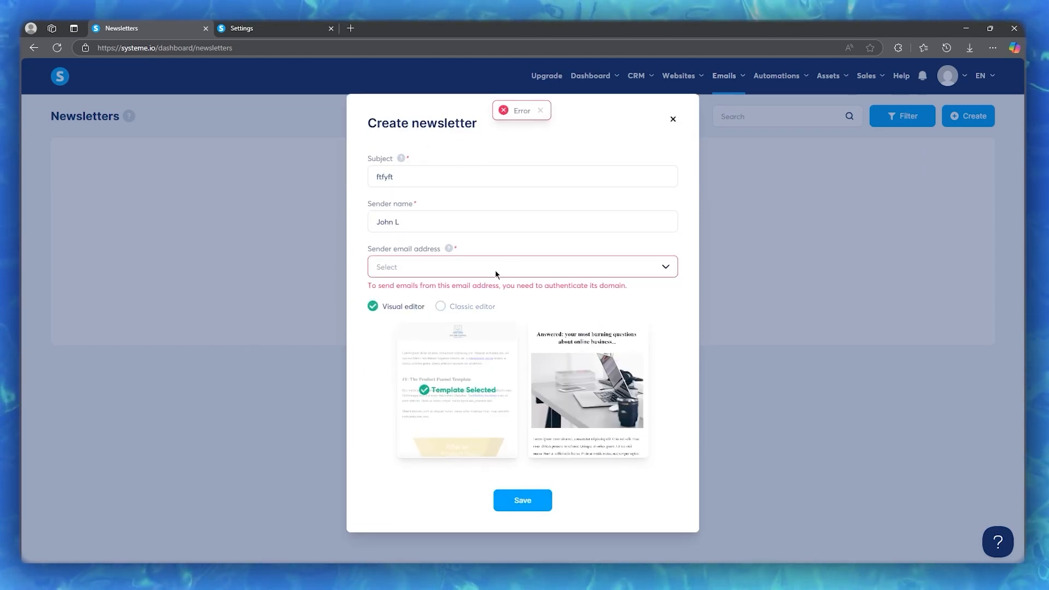
{"action": "left_click", "coordinate": [535, 267]}
{"action": "left_click", "coordinate": [535, 266]}
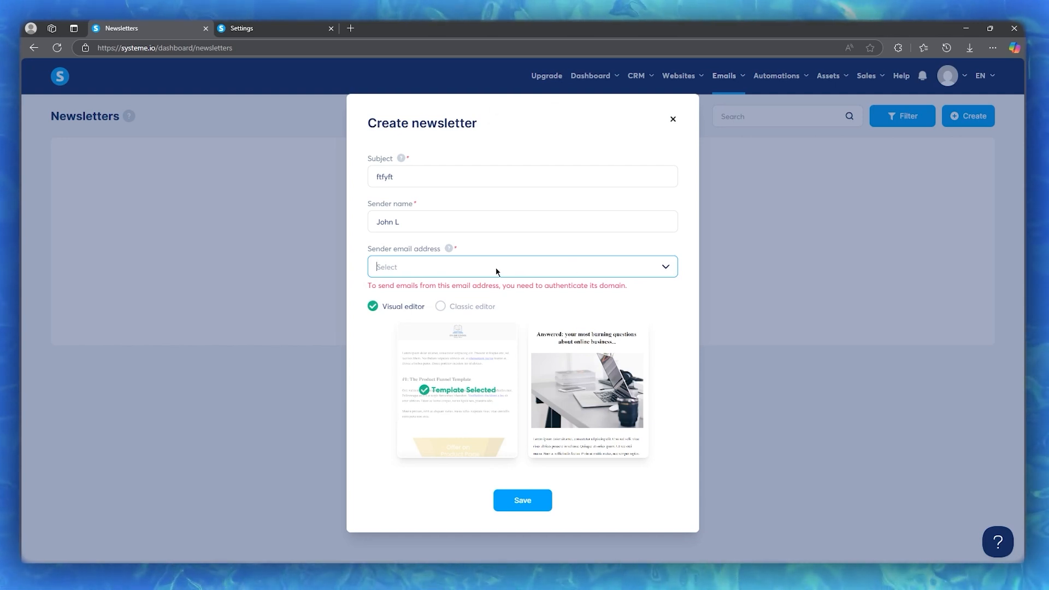
Back in email settings, open the authenticate-domain form and read the Domain name help
{"action": "left_click", "coordinate": [287, 25]}
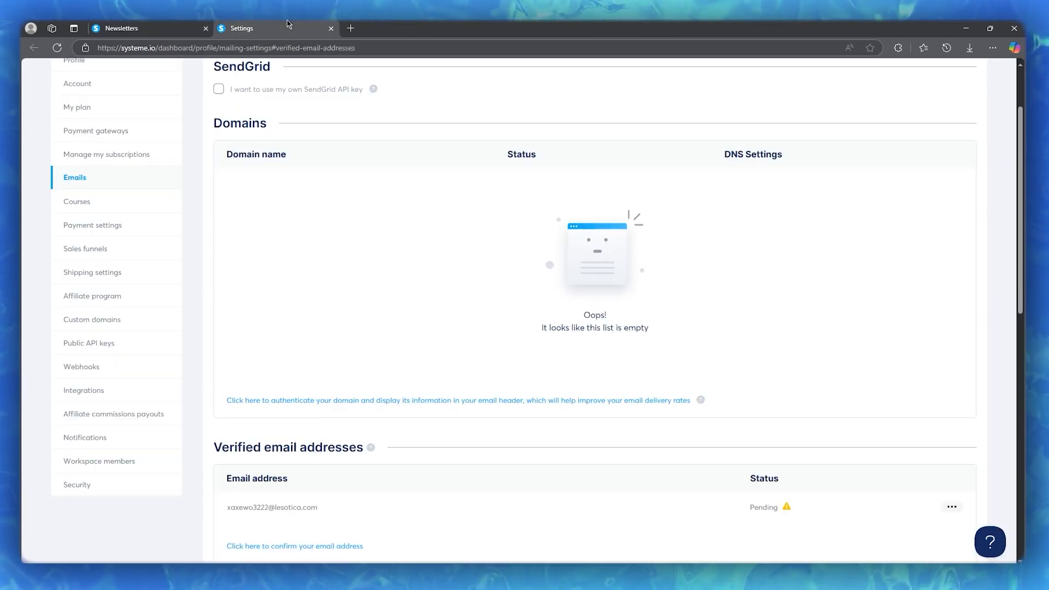
{"action": "left_click", "coordinate": [502, 404]}
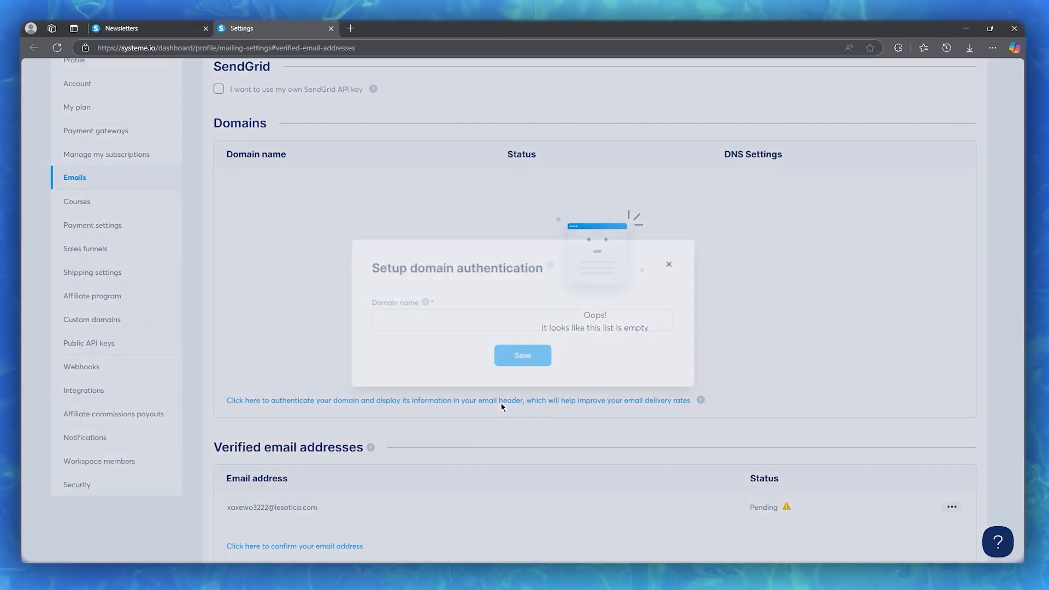
{"action": "left_click", "coordinate": [478, 319]}
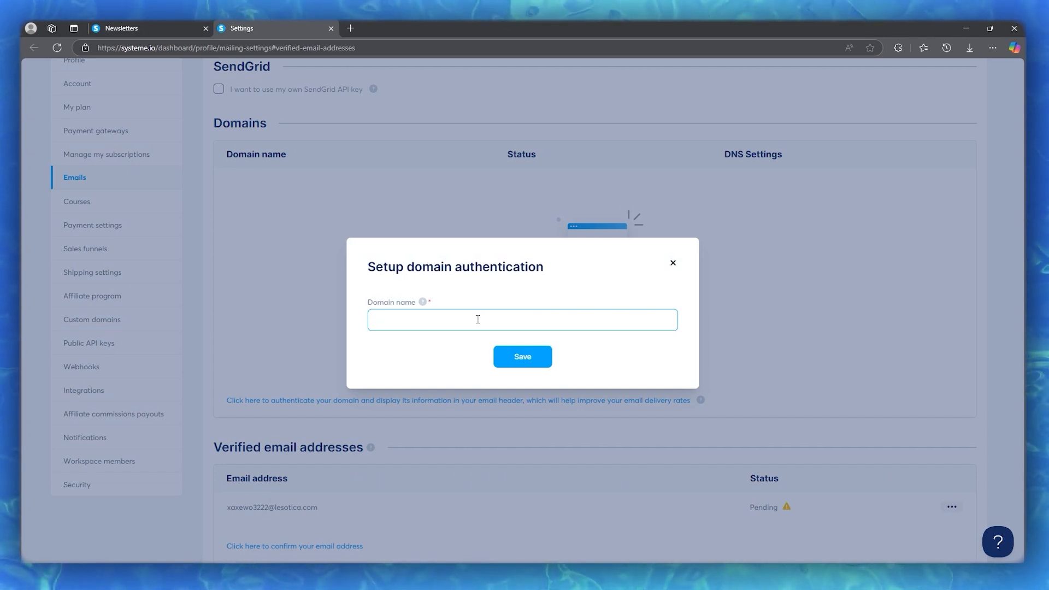
{"action": "left_click", "coordinate": [422, 303]}
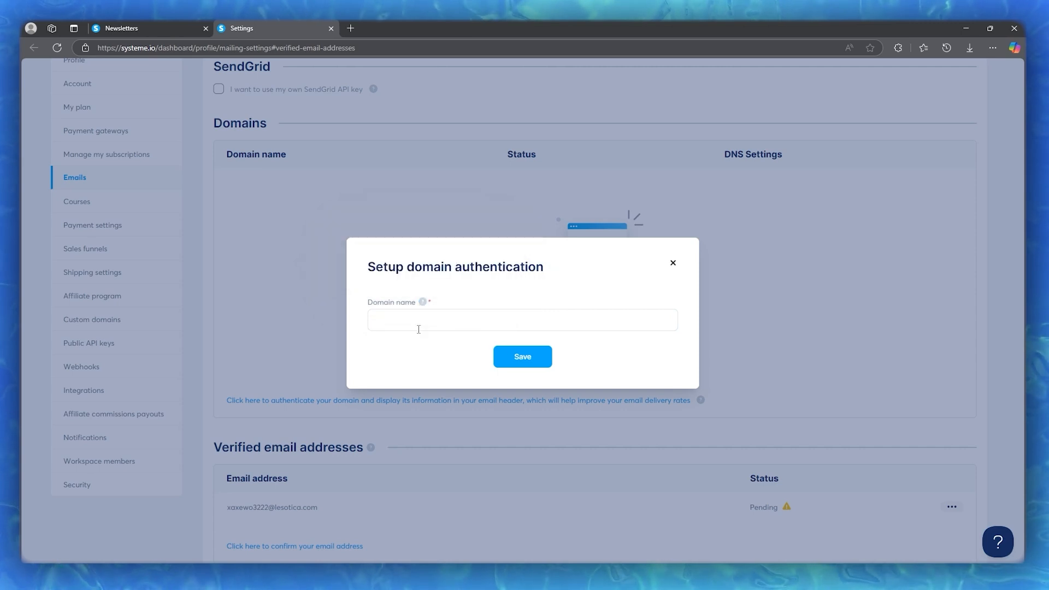
{"action": "left_click", "coordinate": [410, 320]}
{"action": "right_click", "coordinate": [410, 320]}
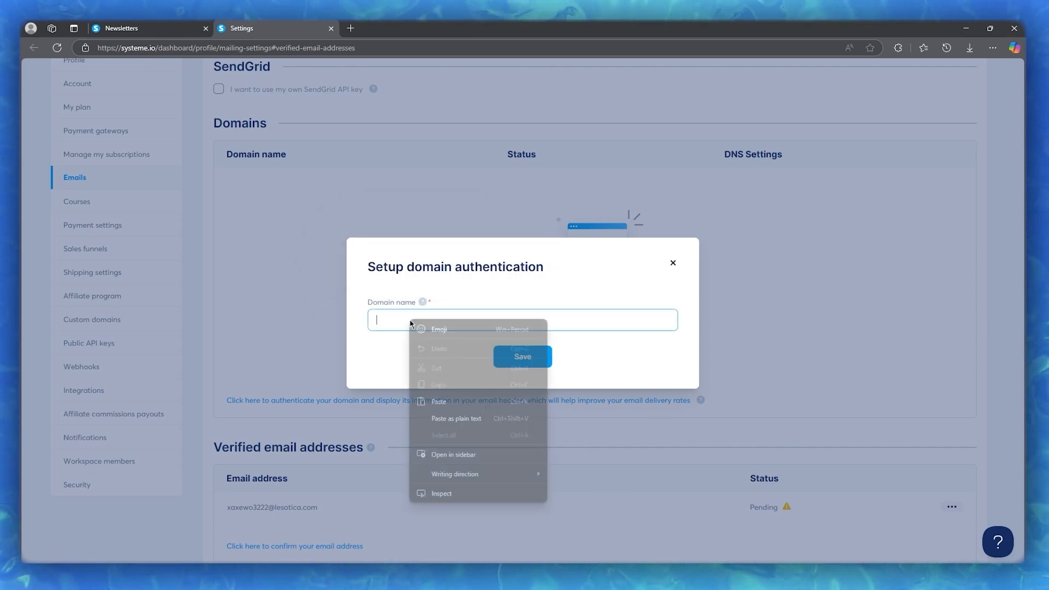
{"action": "left_click", "coordinate": [391, 320]}
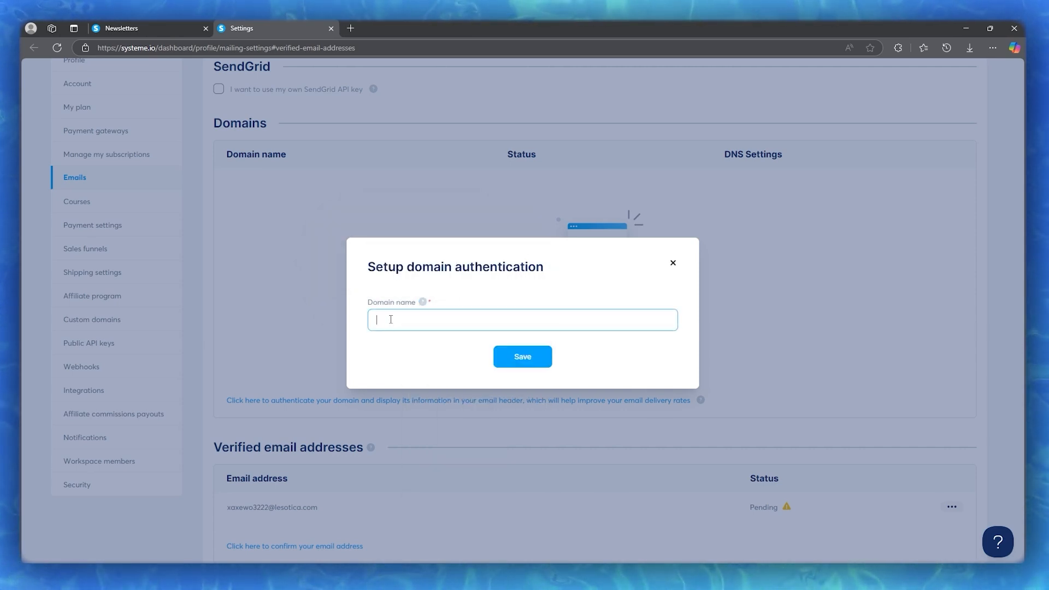
Paste the sender address into Domain name, trim it to 'esotica.com', and save
{"action": "key", "text": "super+v"}
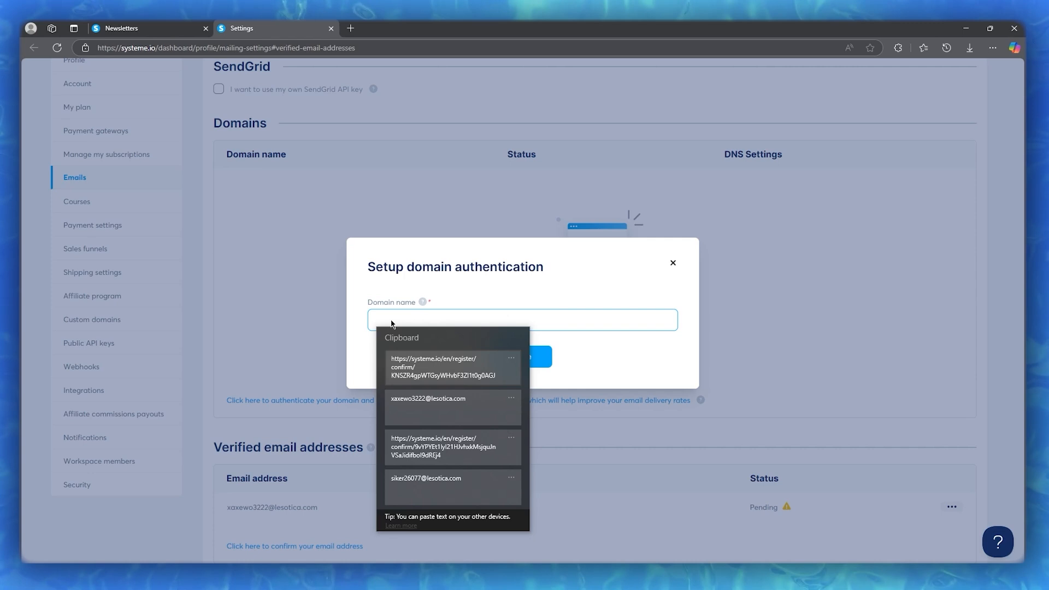
{"action": "left_click", "coordinate": [440, 410]}
{"action": "left_click", "coordinate": [527, 359]}
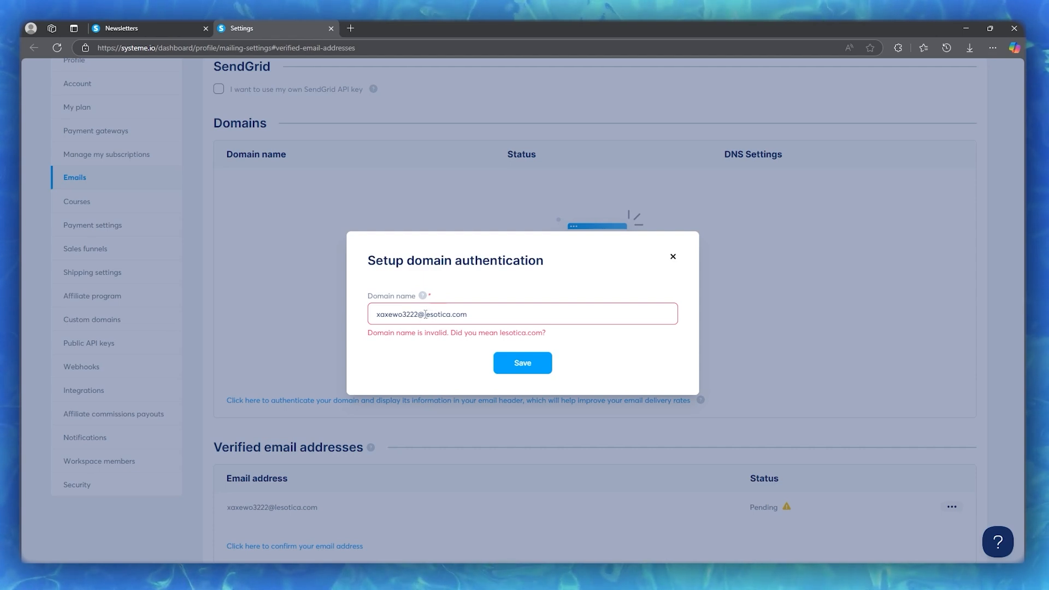
{"action": "left_click_drag", "start_coordinate": [425, 314], "coordinate": [364, 317]}
{"action": "key", "text": "BackSpace"}
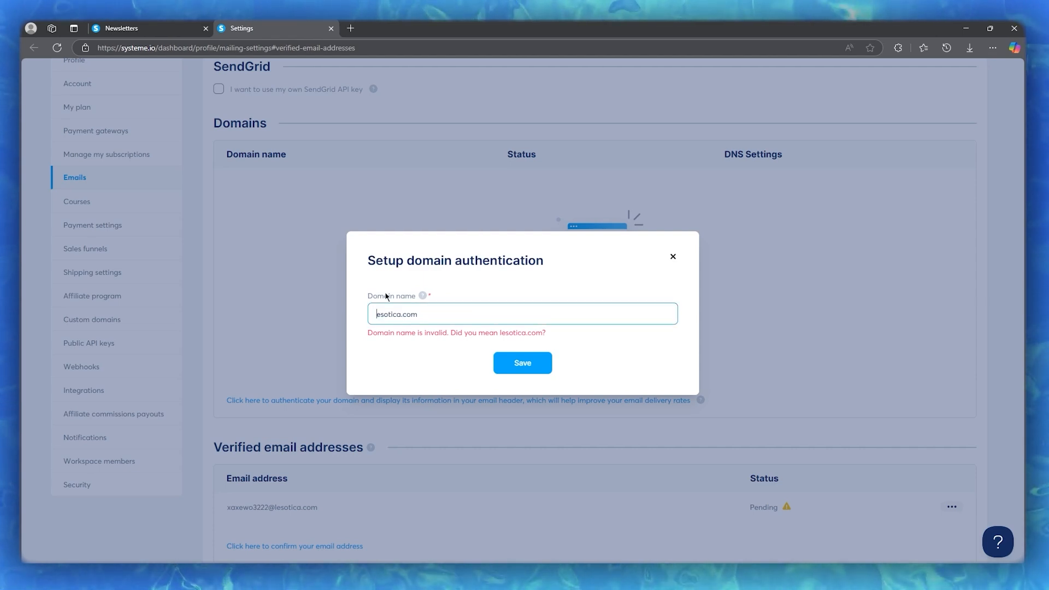
{"action": "left_click", "coordinate": [524, 365]}
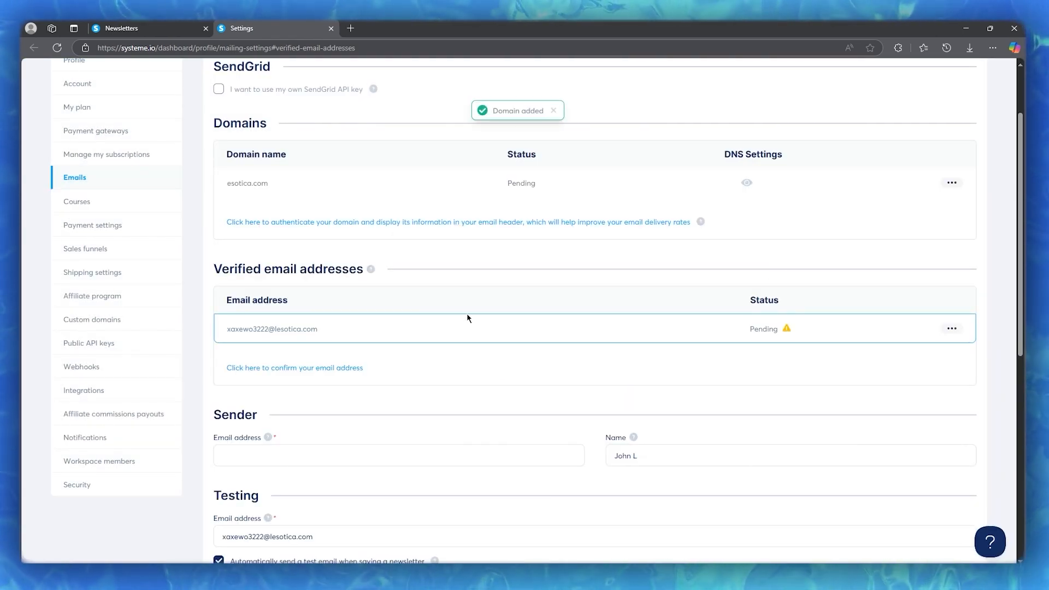
Recheck the draft's sender help and empty sender list, then close the newsletter form
{"action": "left_click", "coordinate": [145, 28]}
{"action": "left_click", "coordinate": [483, 268]}
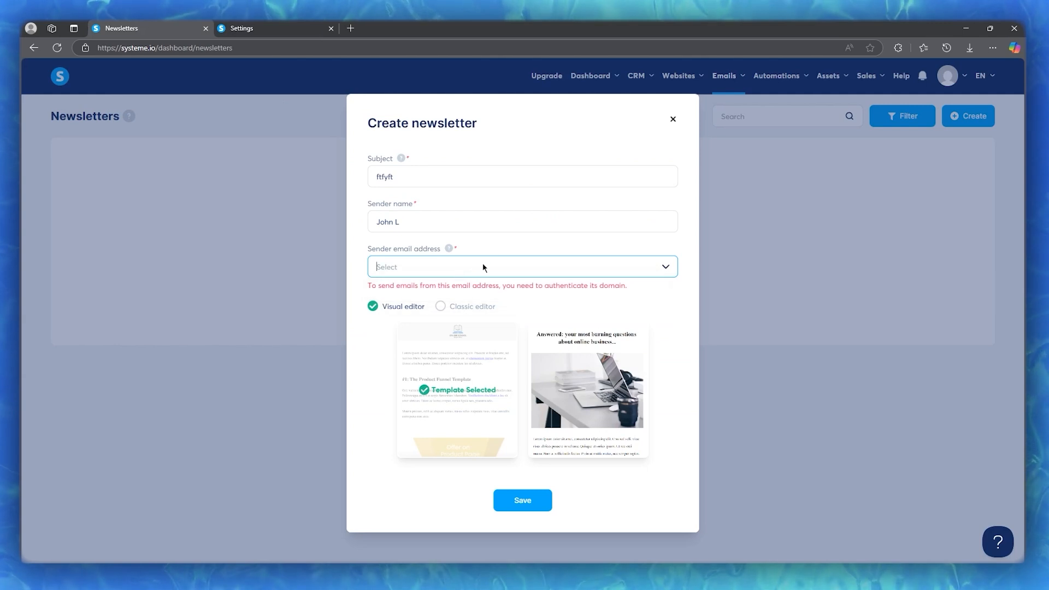
{"action": "left_click", "coordinate": [450, 251]}
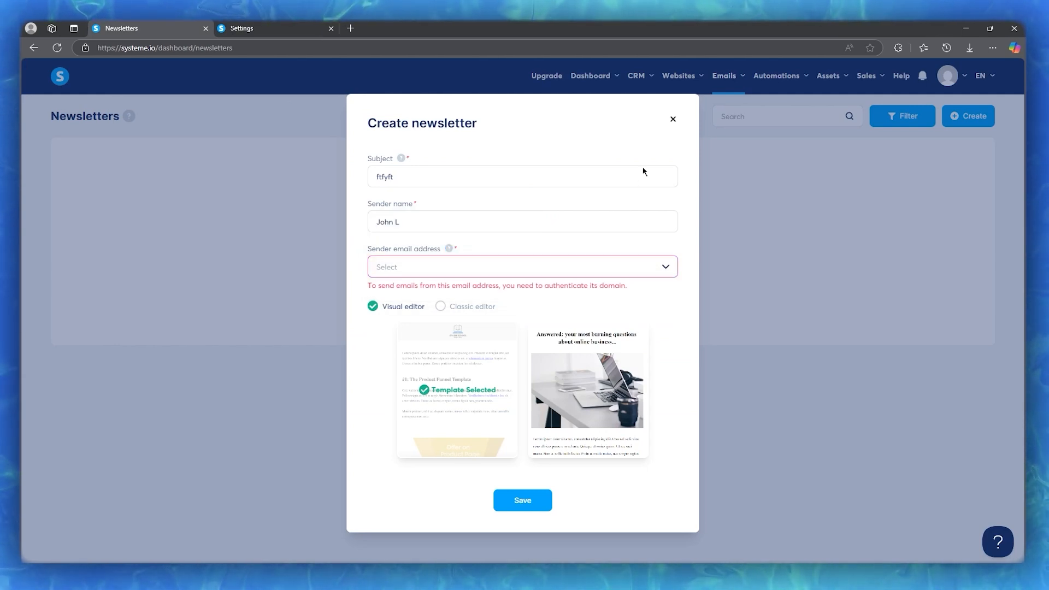
{"action": "left_click", "coordinate": [572, 270]}
{"action": "left_click", "coordinate": [673, 119]}
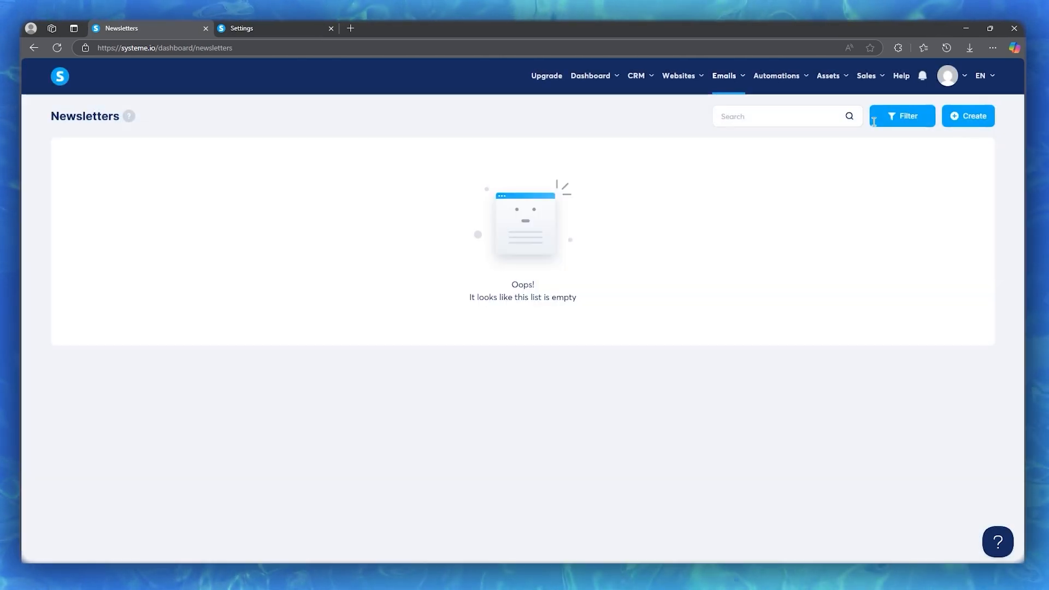
Start another newsletter, see no sender address is available, and dismiss it
{"action": "left_click", "coordinate": [967, 116]}
{"action": "left_click", "coordinate": [522, 274]}
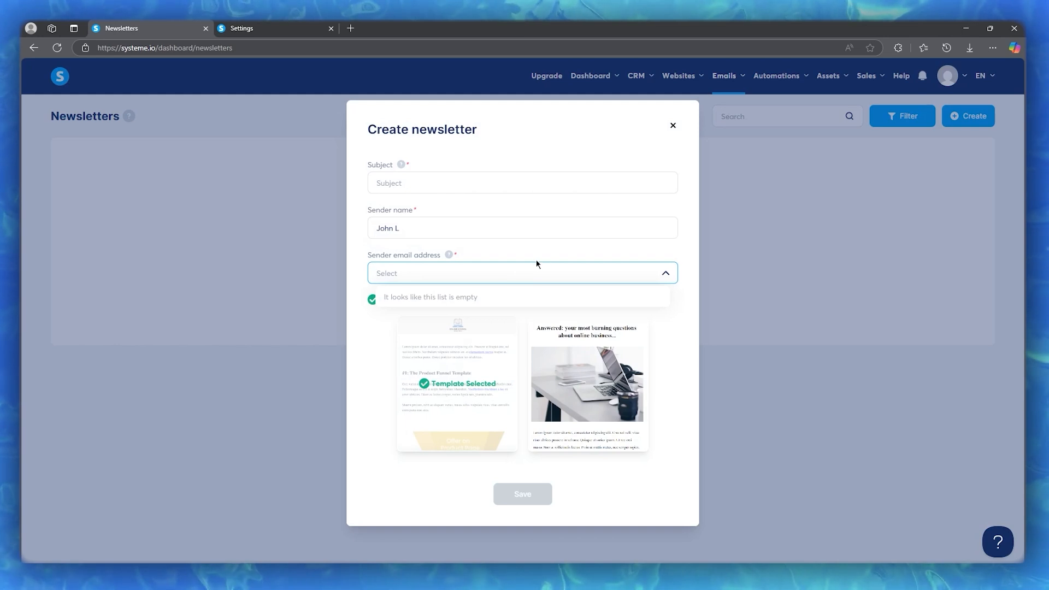
{"action": "left_click", "coordinate": [420, 180]}
{"action": "left_click", "coordinate": [422, 183]}
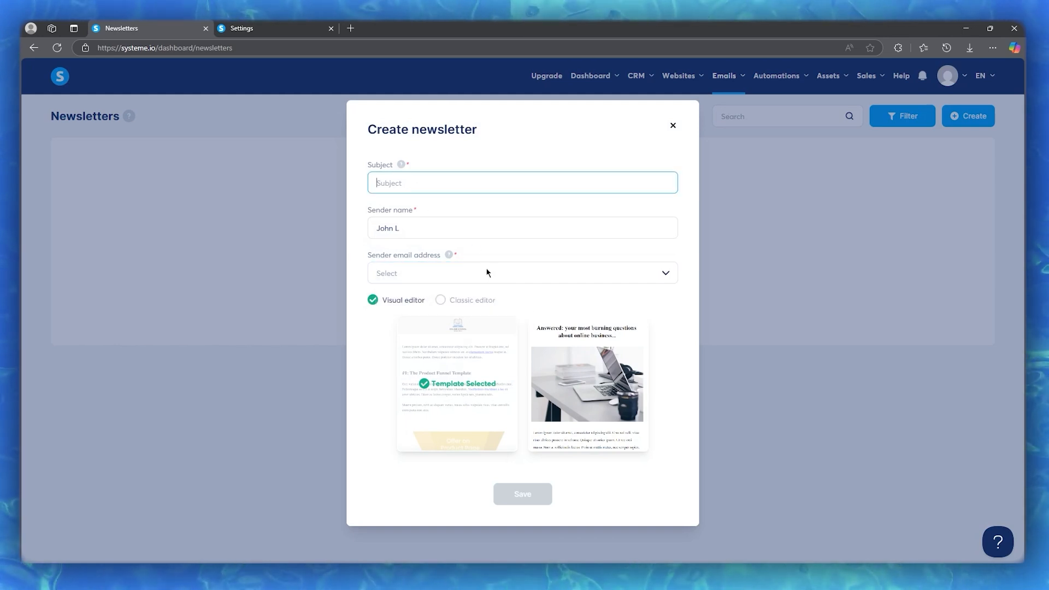
{"action": "left_click", "coordinate": [719, 332]}
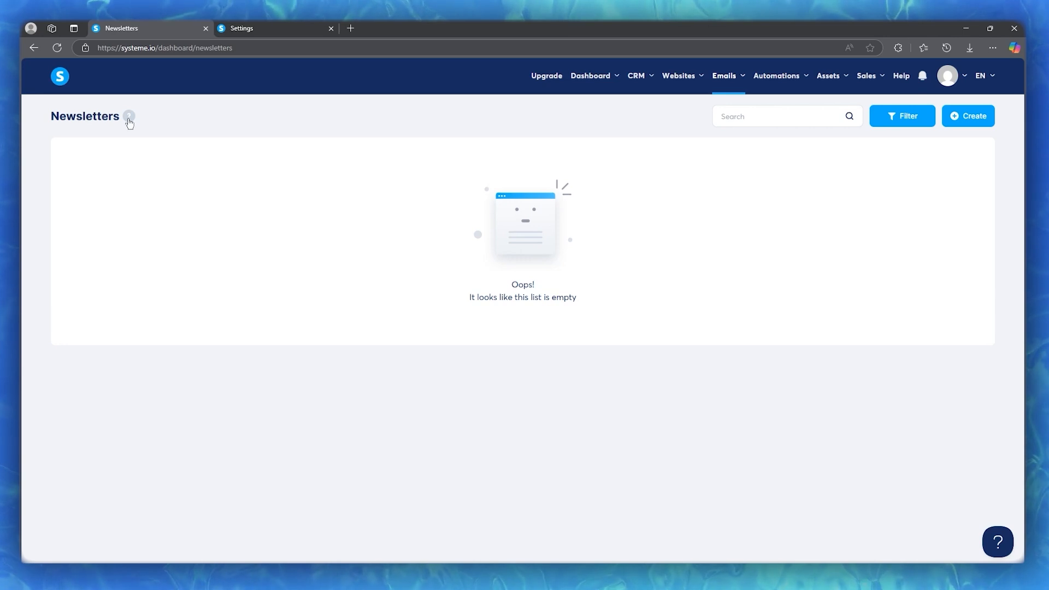
Go to Campaigns and create a new campaign named 'echo'
{"action": "mouse_move", "coordinate": [130, 123]}
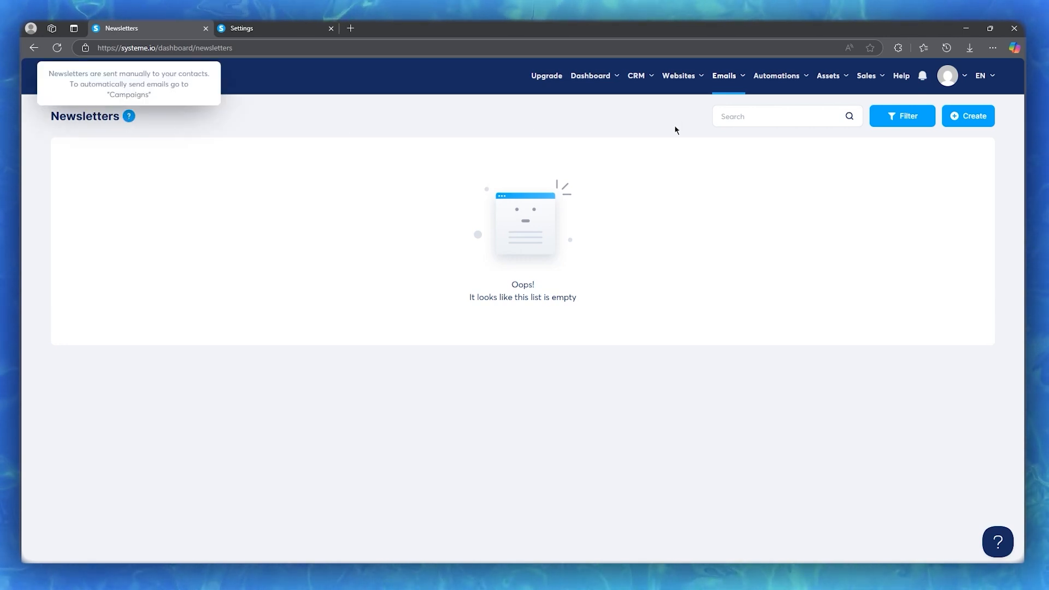
{"action": "mouse_move", "coordinate": [740, 88]}
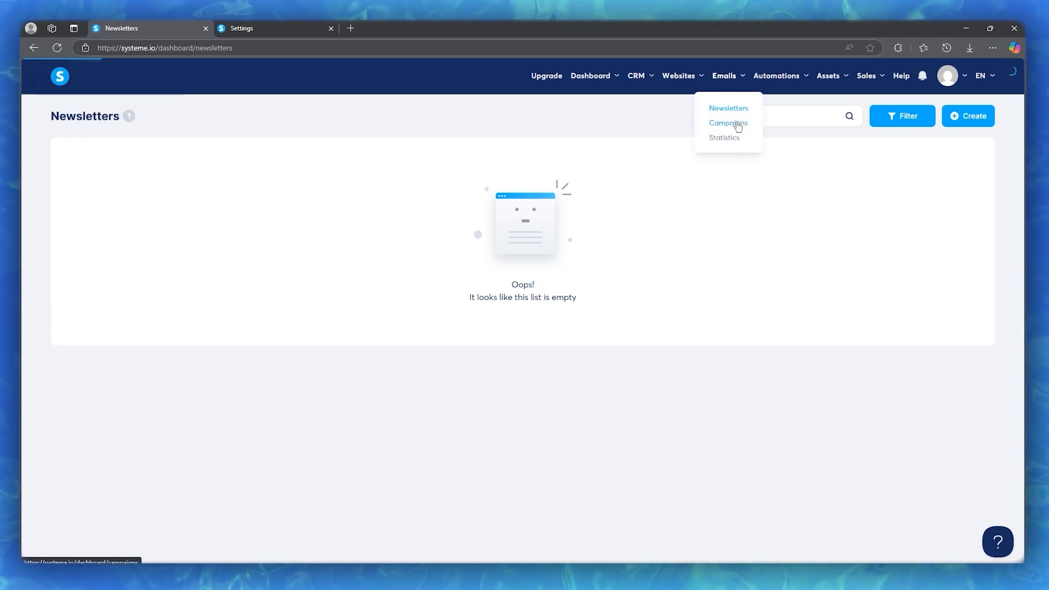
{"action": "left_click", "coordinate": [728, 123]}
{"action": "left_click", "coordinate": [968, 116]}
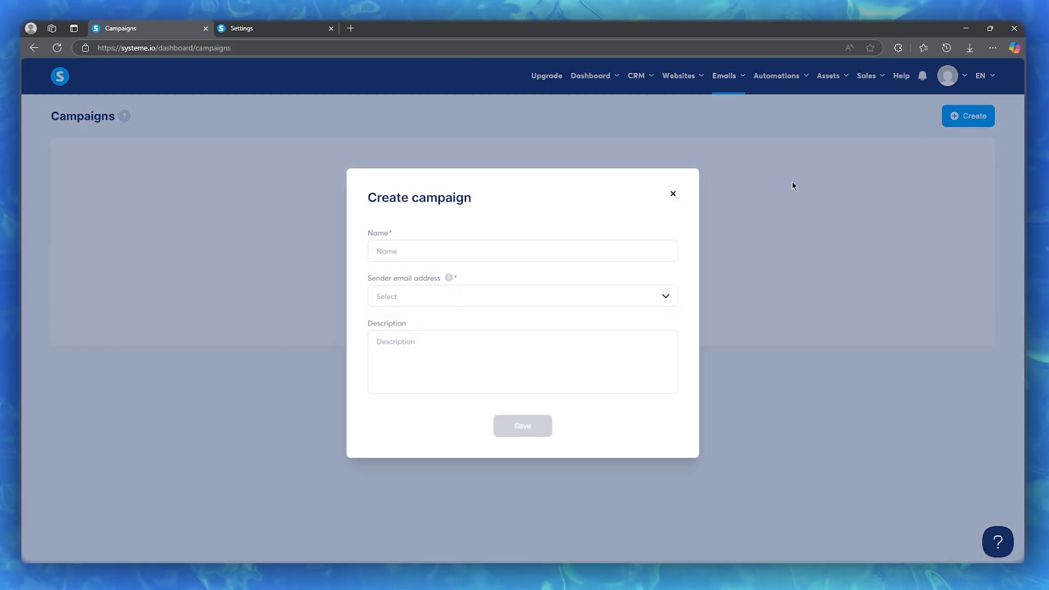
{"action": "left_click", "coordinate": [565, 245]}
{"action": "left_click", "coordinate": [456, 290]}
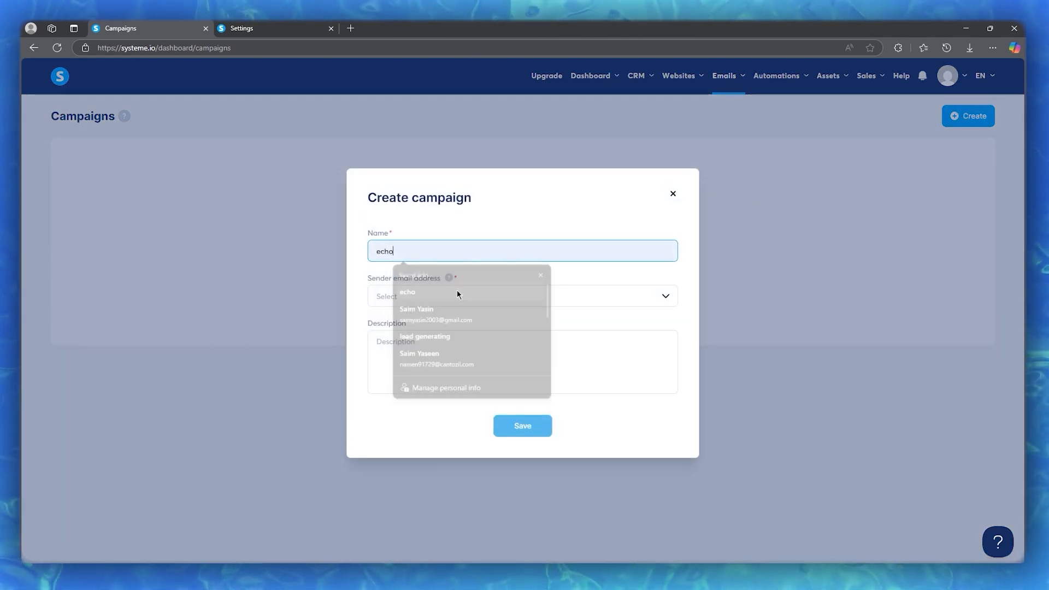
Follow the sender email help link to add and verify a new sender address
{"action": "left_click", "coordinate": [484, 293]}
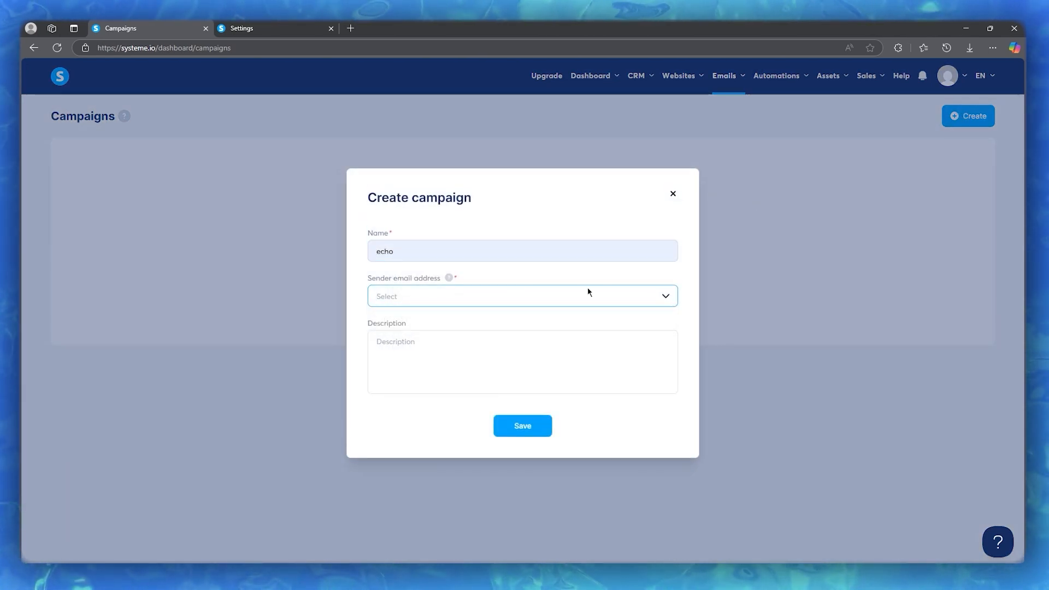
{"action": "left_click", "coordinate": [449, 278]}
{"action": "left_click", "coordinate": [471, 260]}
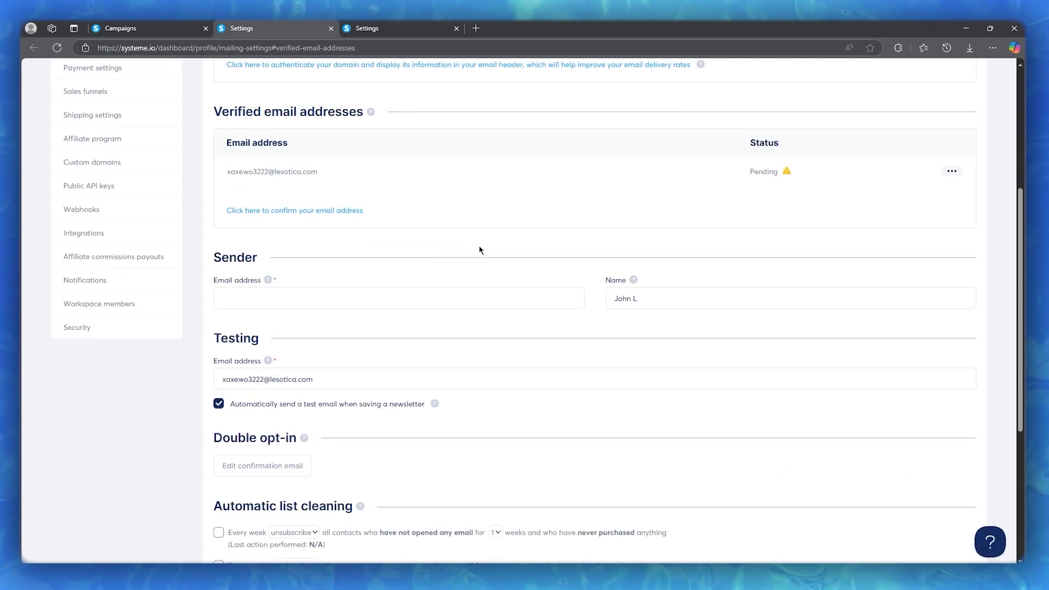
Autofill the Sender and Testing email fields with the saved address and save the email settings
{"action": "left_click", "coordinate": [344, 295]}
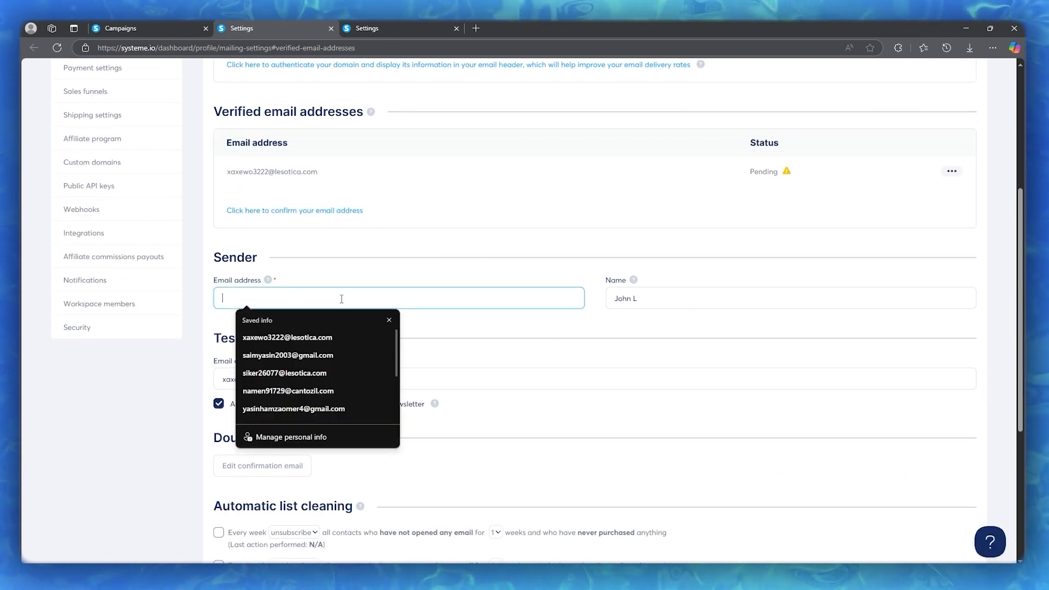
{"action": "left_click", "coordinate": [327, 342]}
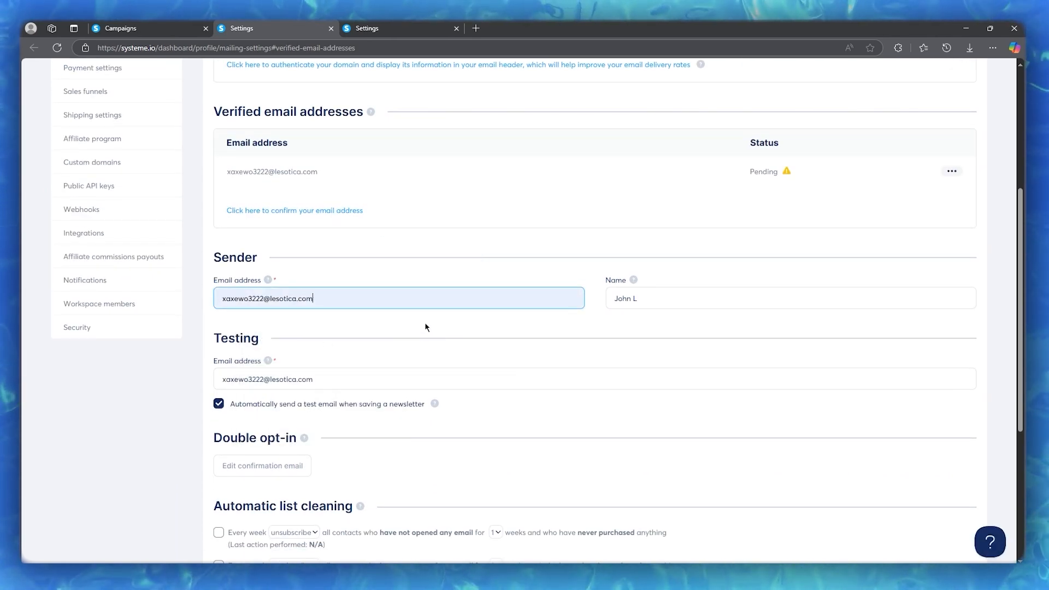
{"action": "scroll", "coordinate": [420, 325], "scroll_direction": "down", "scroll_amount": 5}
{"action": "scroll", "coordinate": [459, 318], "scroll_direction": "up", "scroll_amount": 5}
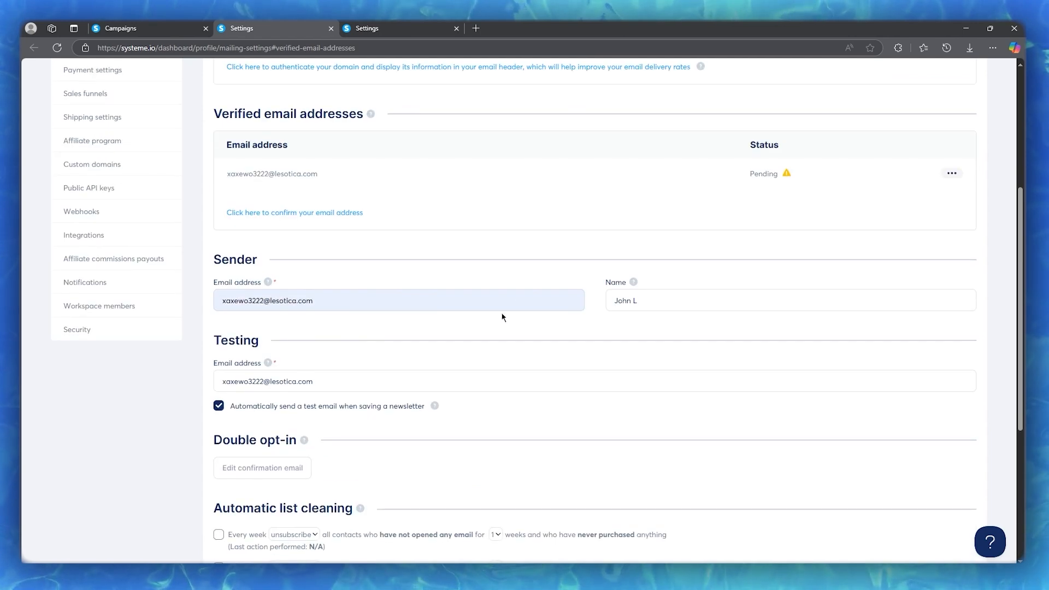
{"action": "left_click", "coordinate": [422, 381]}
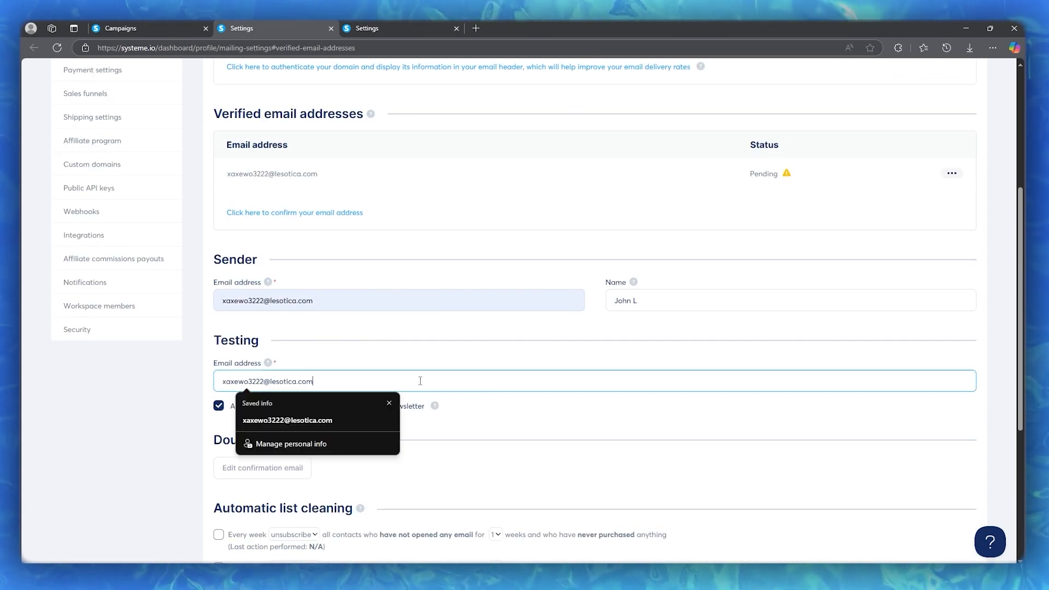
{"action": "left_click", "coordinate": [455, 345]}
{"action": "scroll", "coordinate": [442, 344], "scroll_direction": "up", "scroll_amount": 5}
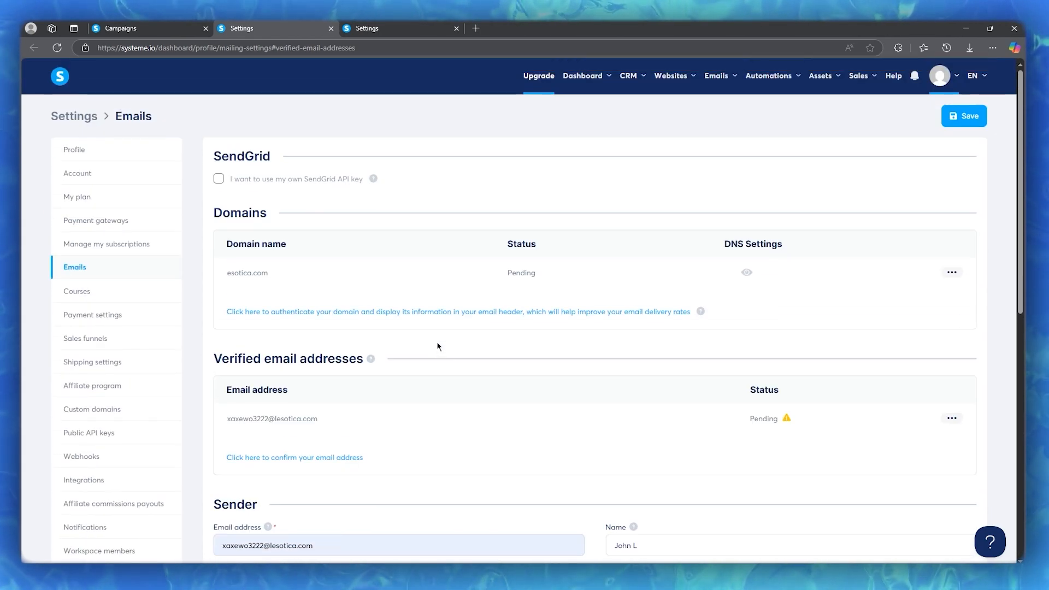
{"action": "left_click", "coordinate": [964, 115]}
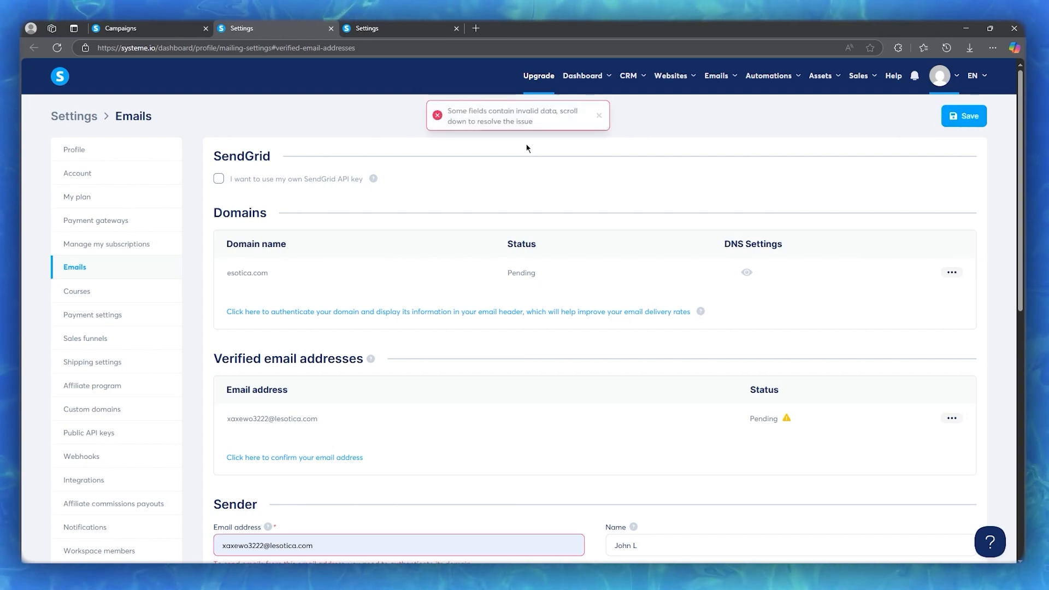
Edit the sender address's domain and save again, triggering the domain authentication error
{"action": "scroll", "coordinate": [526, 148], "scroll_direction": "down", "scroll_amount": 6}
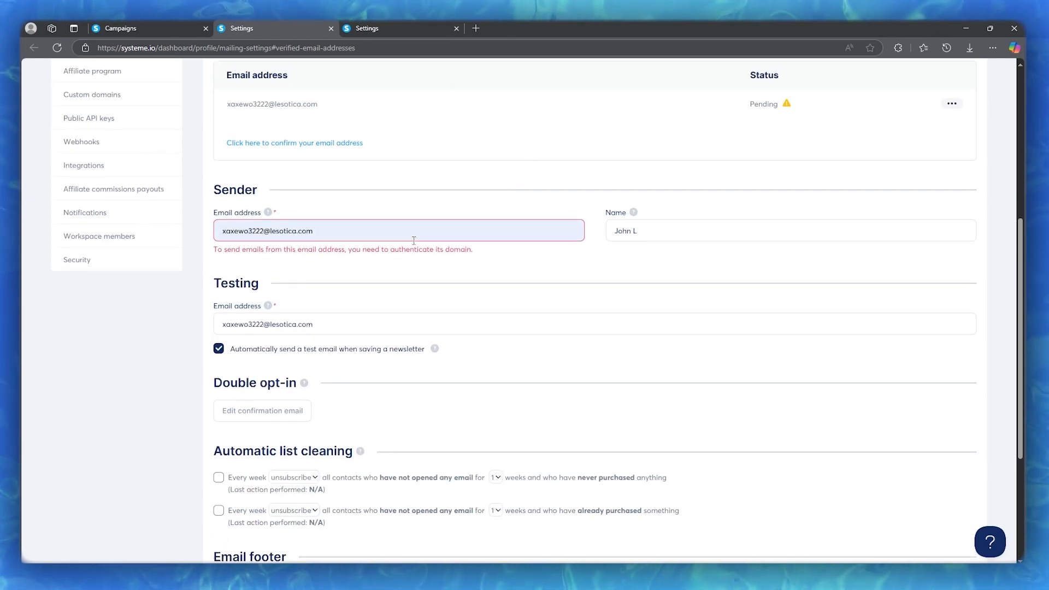
{"action": "left_click", "coordinate": [273, 232]}
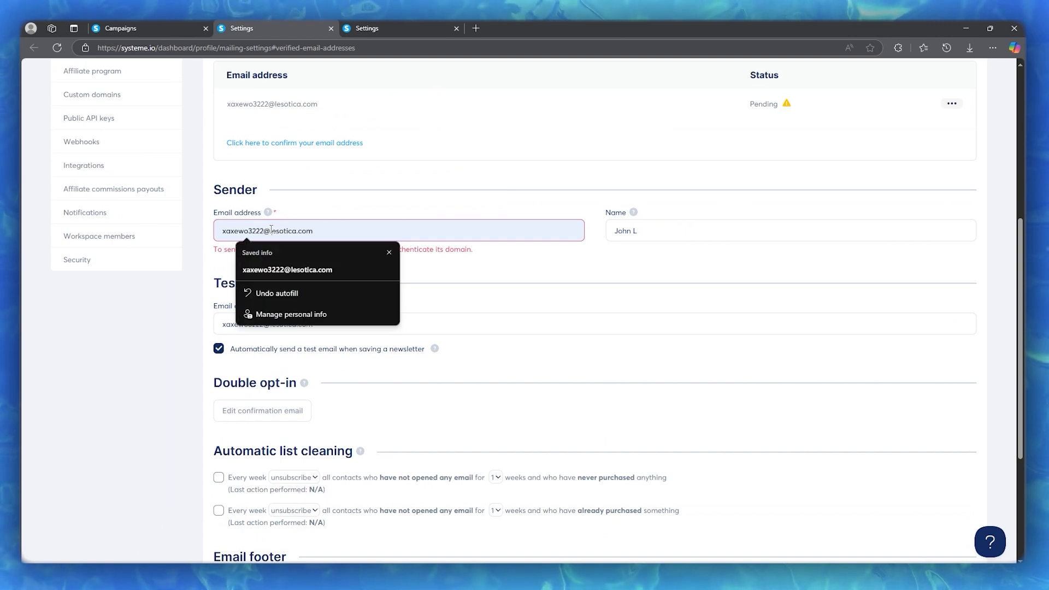
{"action": "key", "text": "BackSpace"}
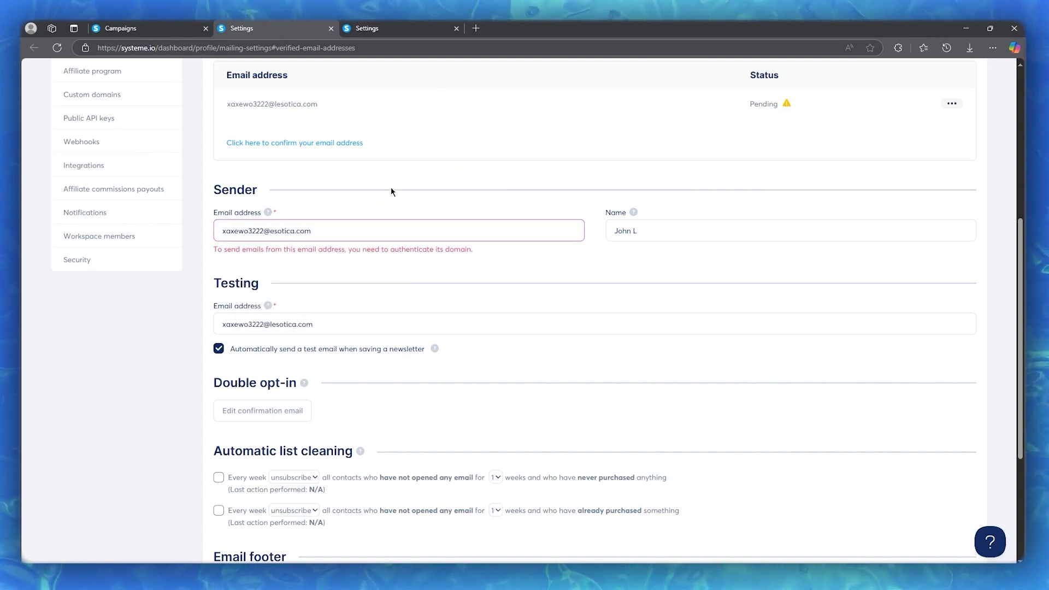
{"action": "scroll", "coordinate": [885, 123], "scroll_direction": "up", "scroll_amount": 5}
{"action": "left_click", "coordinate": [963, 64]}
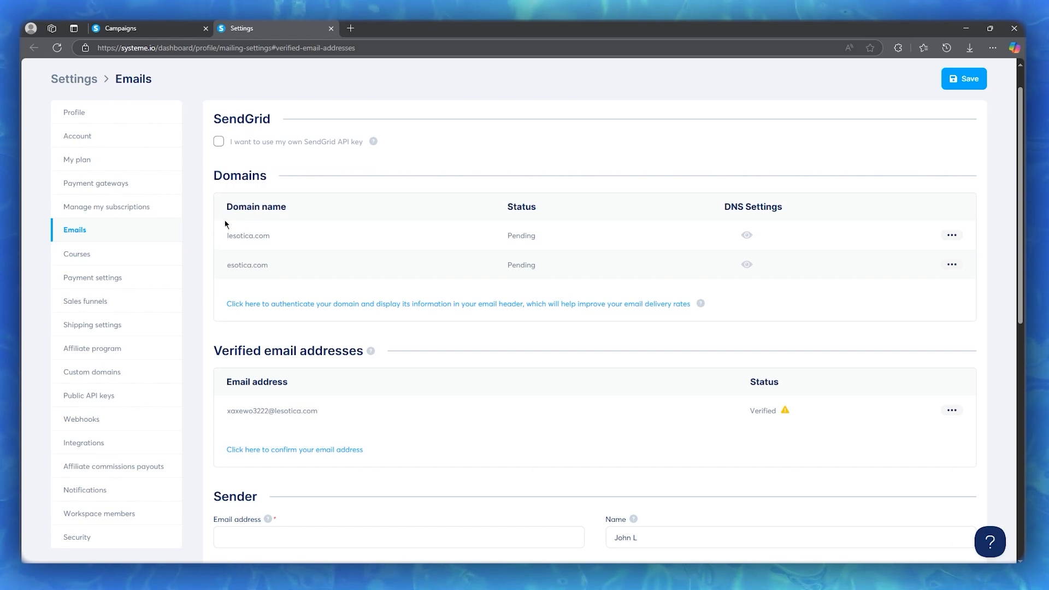
{"action": "left_click", "coordinate": [747, 236]}
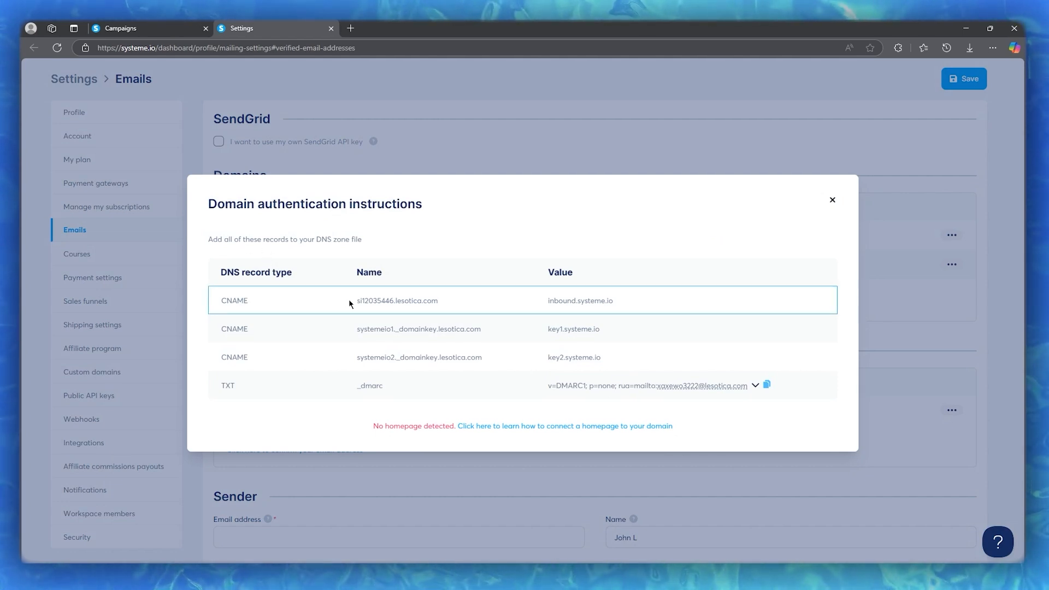
{"action": "left_click_drag", "start_coordinate": [545, 302], "coordinate": [613, 304]}
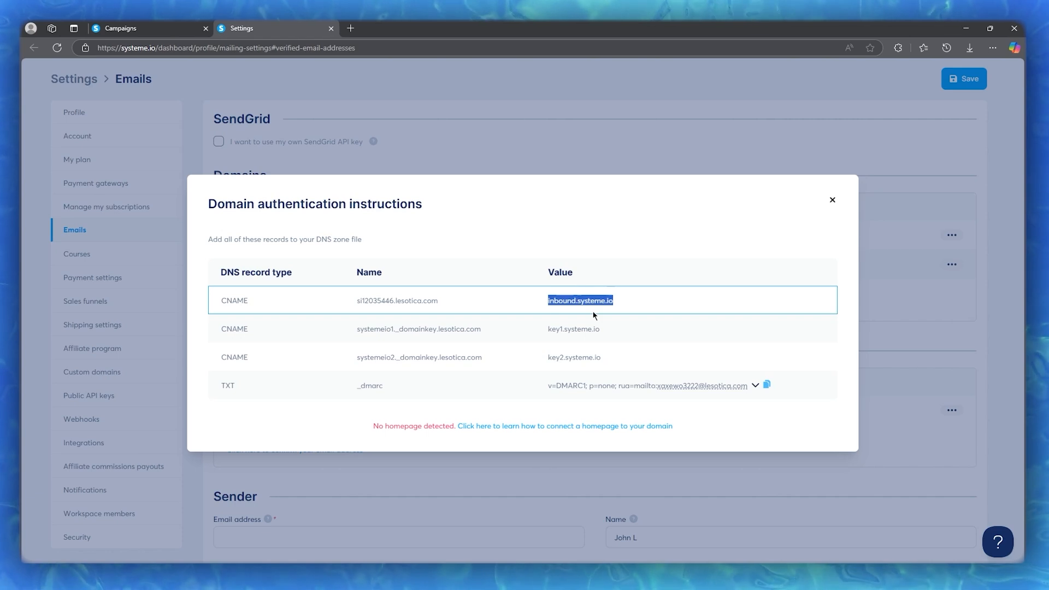
{"action": "left_click", "coordinate": [831, 203]}
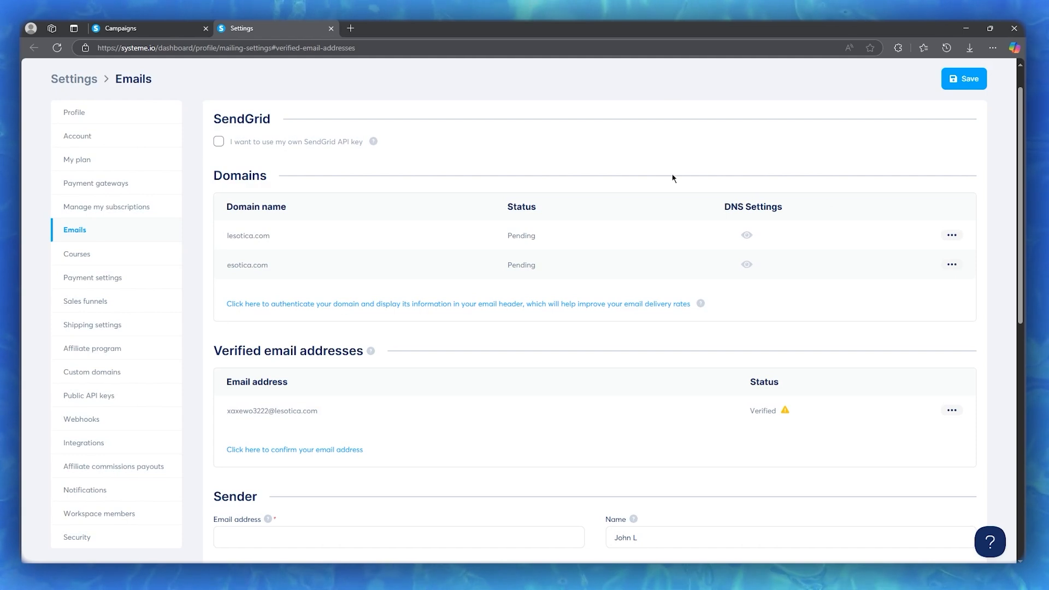
Find no sender address available for the echo campaign and cancel its Create campaign dialog
{"action": "scroll", "coordinate": [671, 184], "scroll_direction": "down", "scroll_amount": 5}
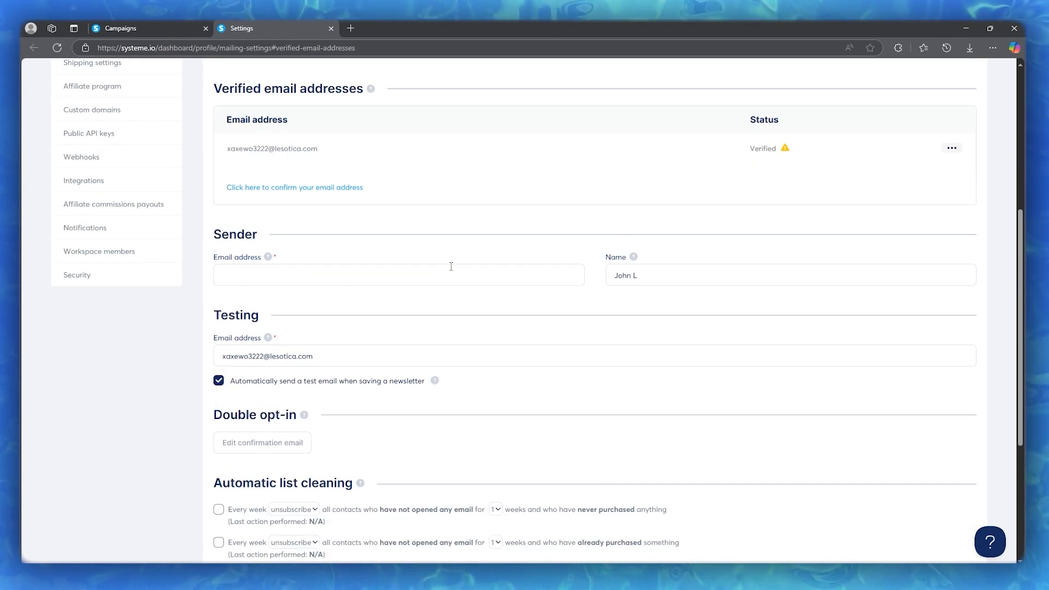
{"action": "left_click", "coordinate": [421, 275]}
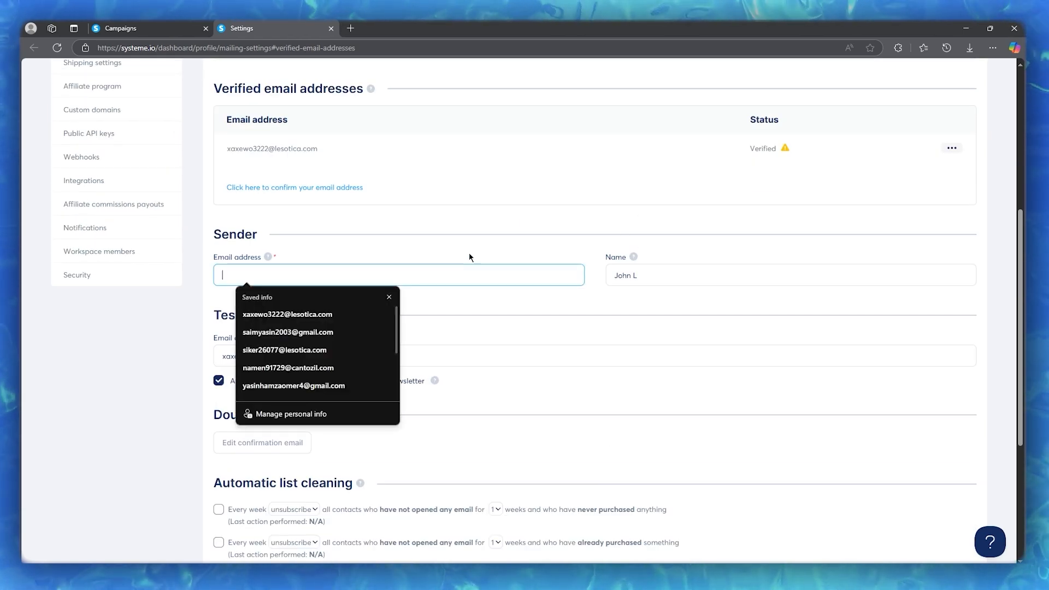
{"action": "key", "text": "shift+Tab"}
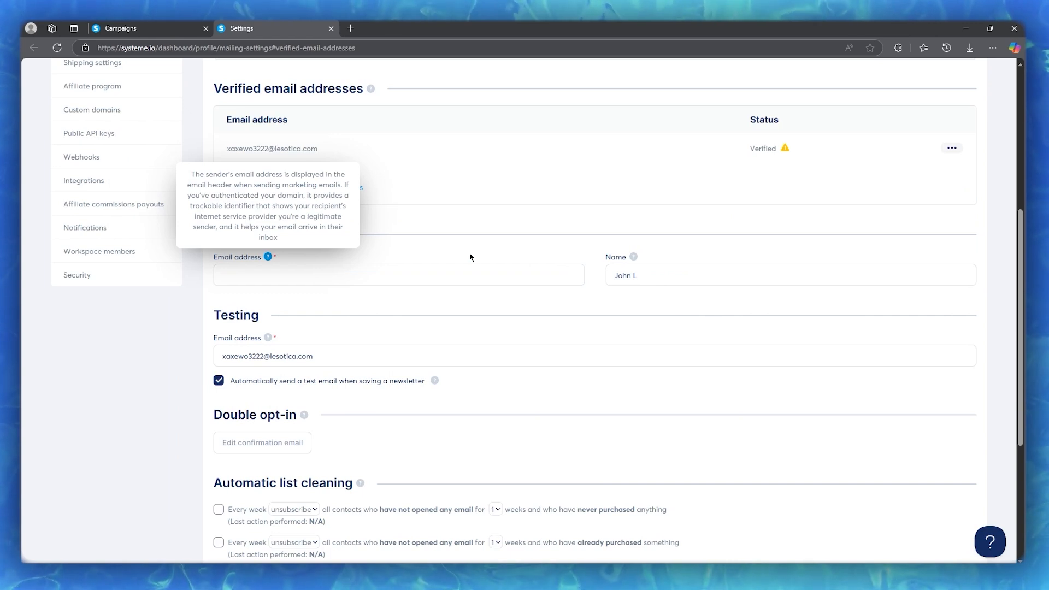
{"action": "left_click", "coordinate": [116, 25]}
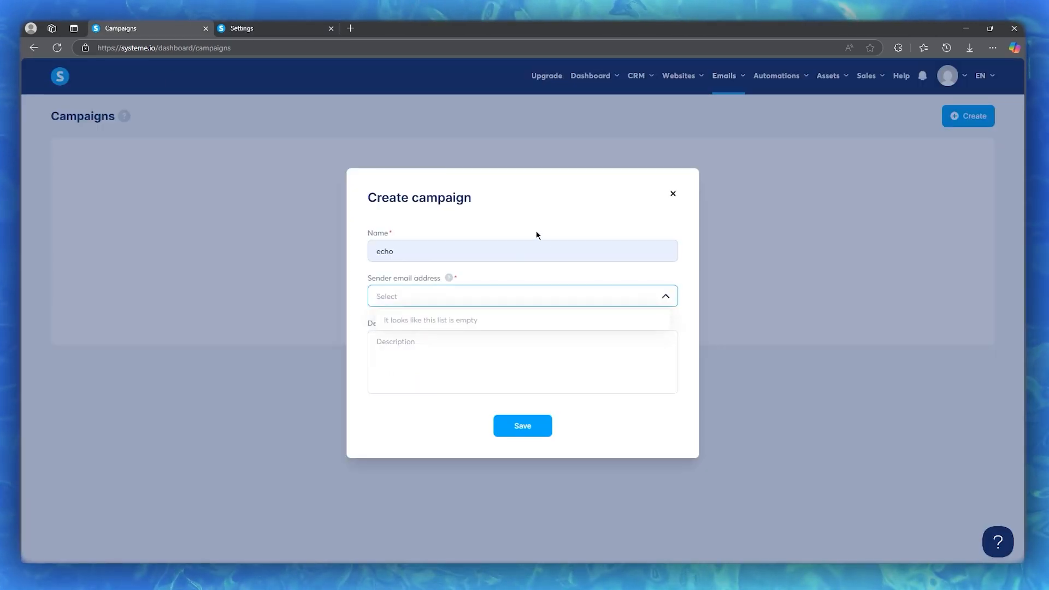
{"action": "left_click", "coordinate": [546, 347]}
{"action": "left_click", "coordinate": [673, 194]}
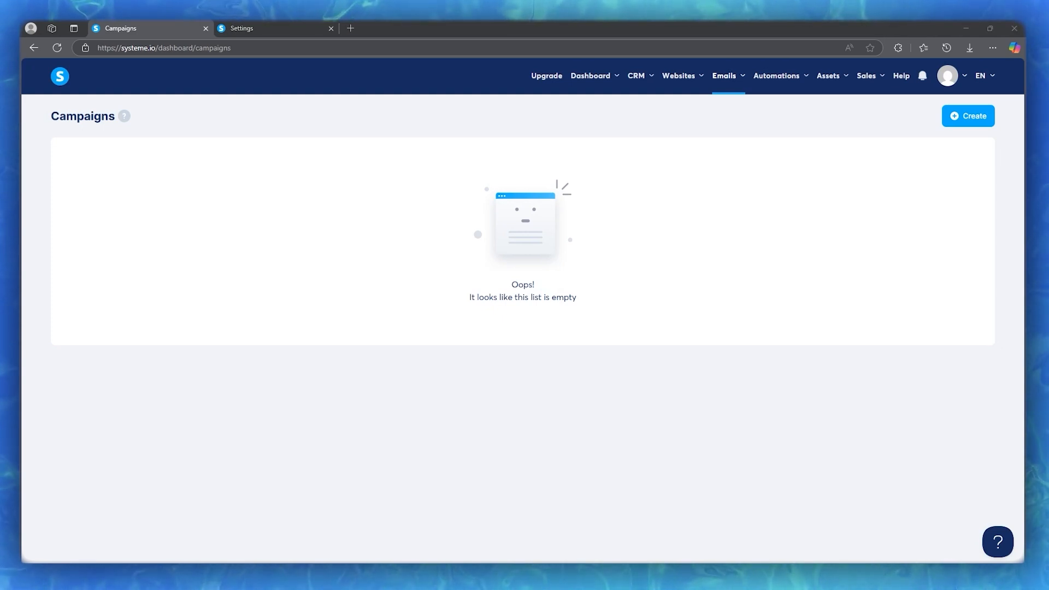
Open Emails > Statistics and scroll through the charts showing 0 emails sent and 0.0% opened
{"action": "mouse_move", "coordinate": [786, 85]}
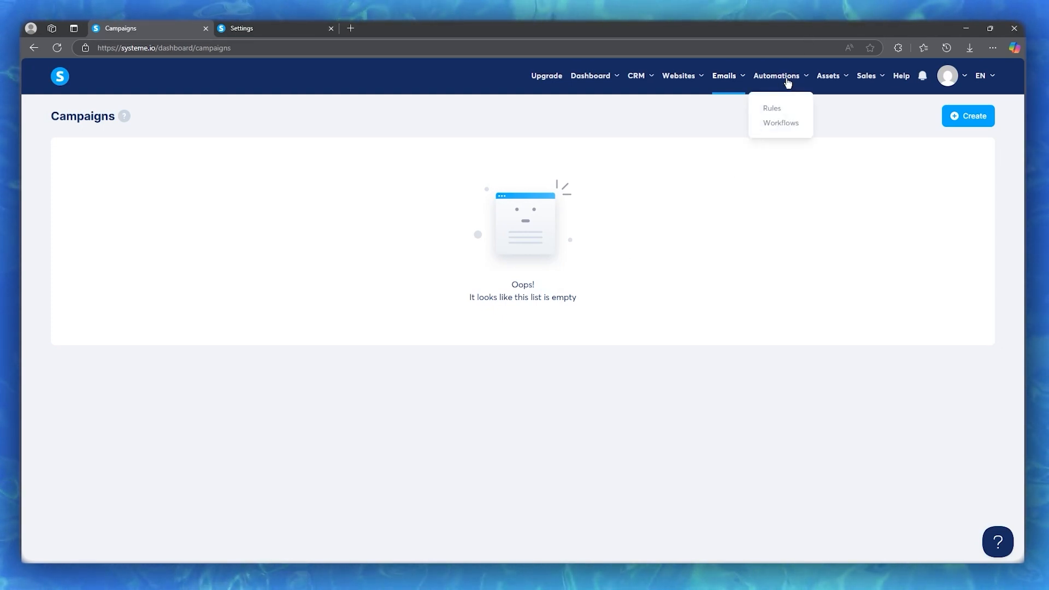
{"action": "mouse_move", "coordinate": [734, 82]}
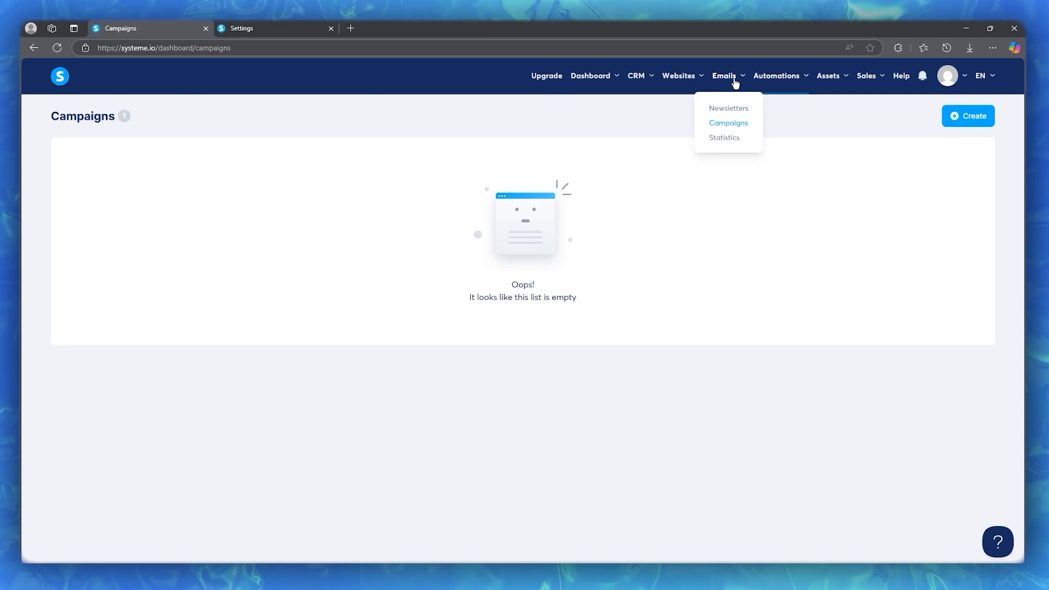
{"action": "left_click", "coordinate": [727, 139]}
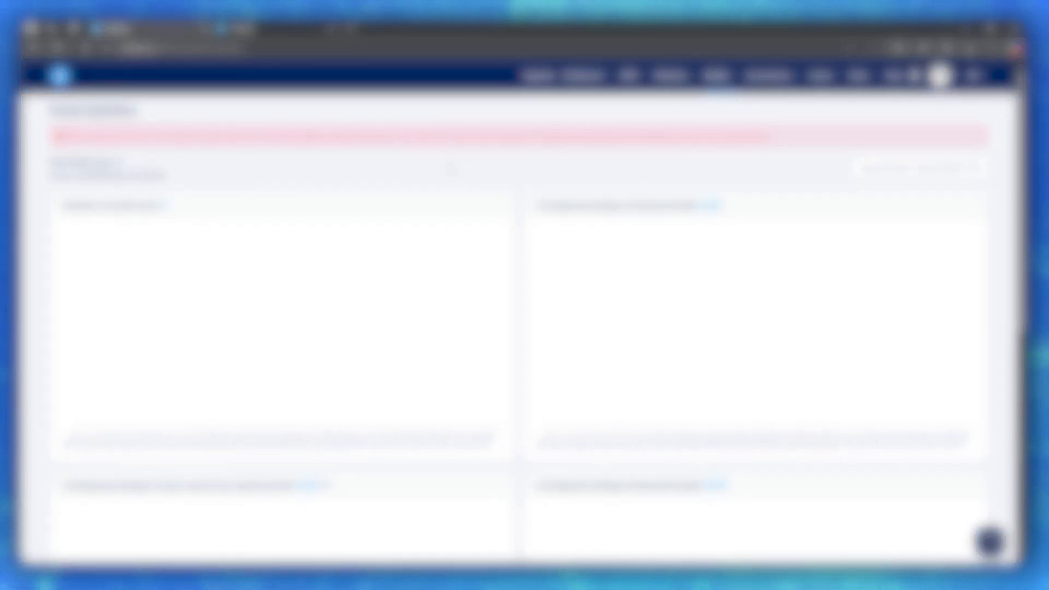
{"action": "scroll", "coordinate": [450, 169], "scroll_direction": "down", "scroll_amount": 2}
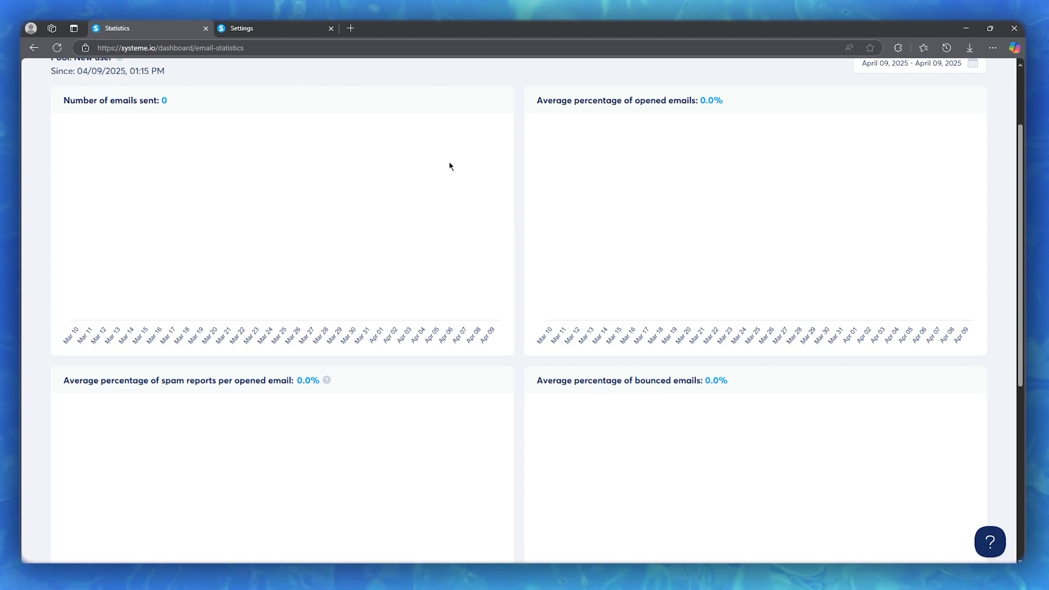
{"action": "scroll", "coordinate": [445, 160], "scroll_direction": "up", "scroll_amount": 2}
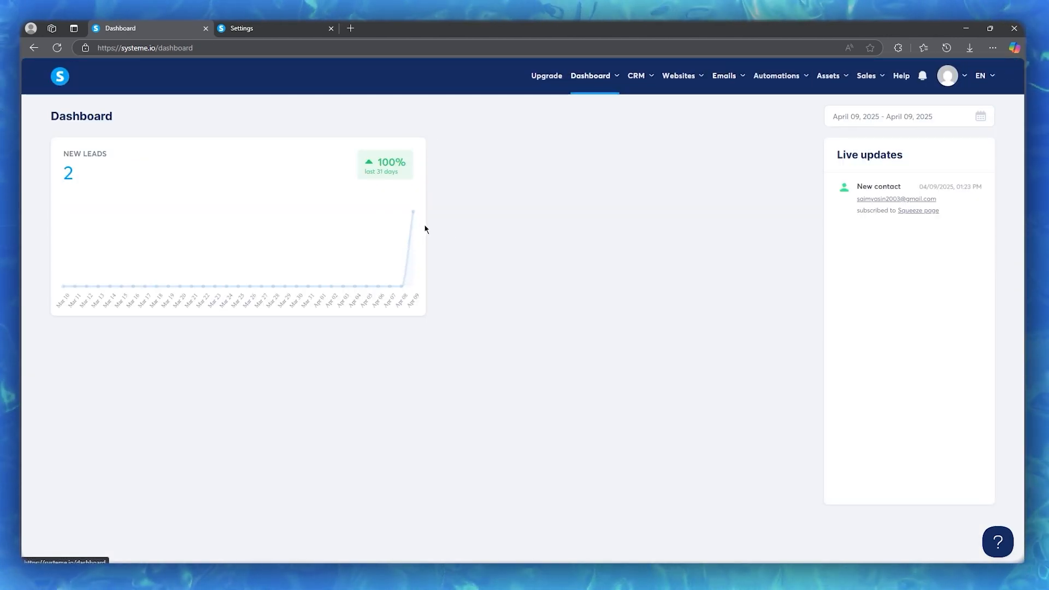
{"action": "mouse_move", "coordinate": [412, 219]}
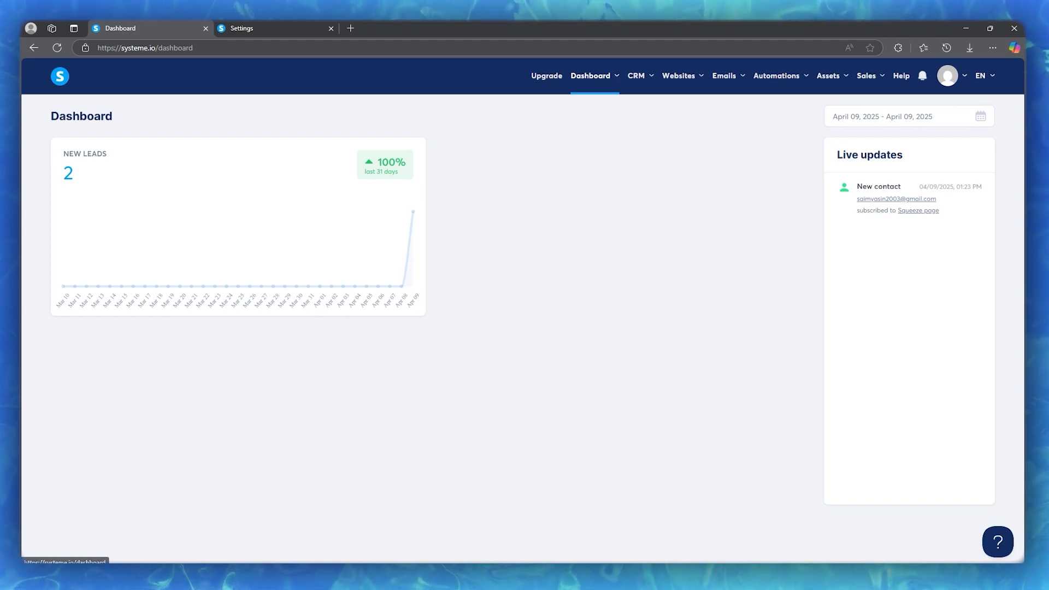